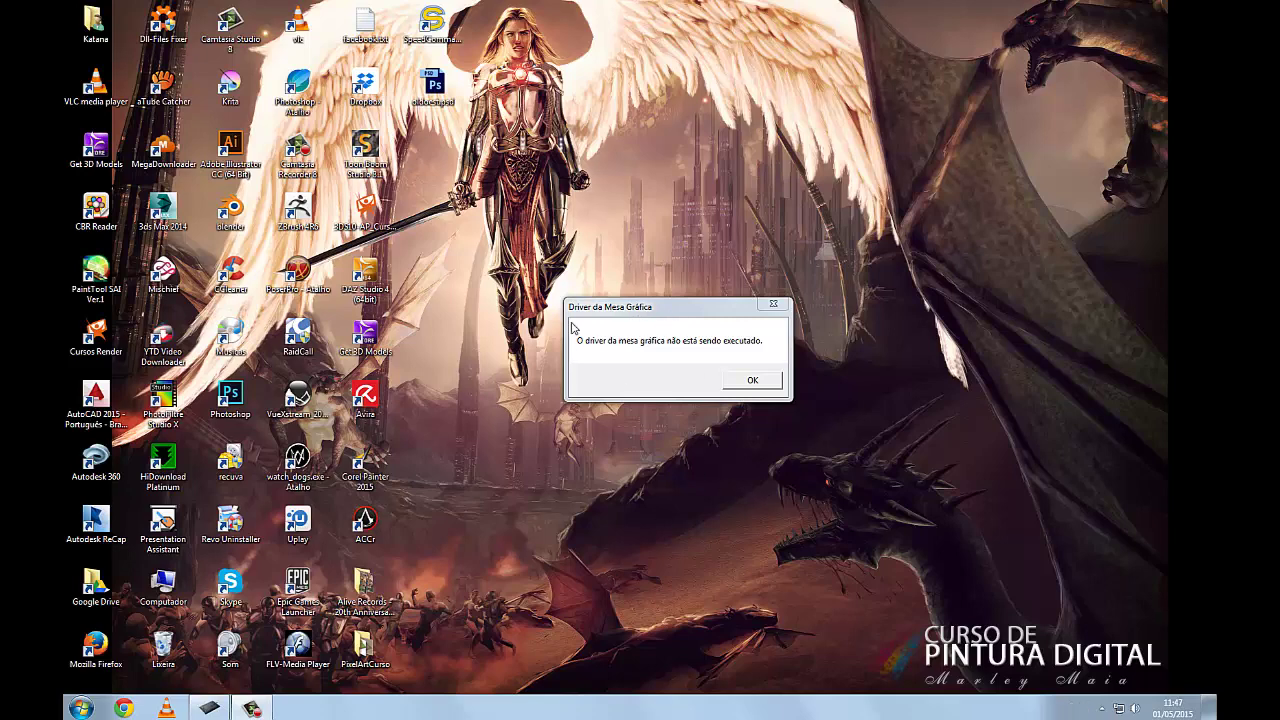
- Move the 'Driver da Mesa Gráfica' error dialog aside and dismiss the Windows Update notification
left_click_drag(659, 315, 526, 410)
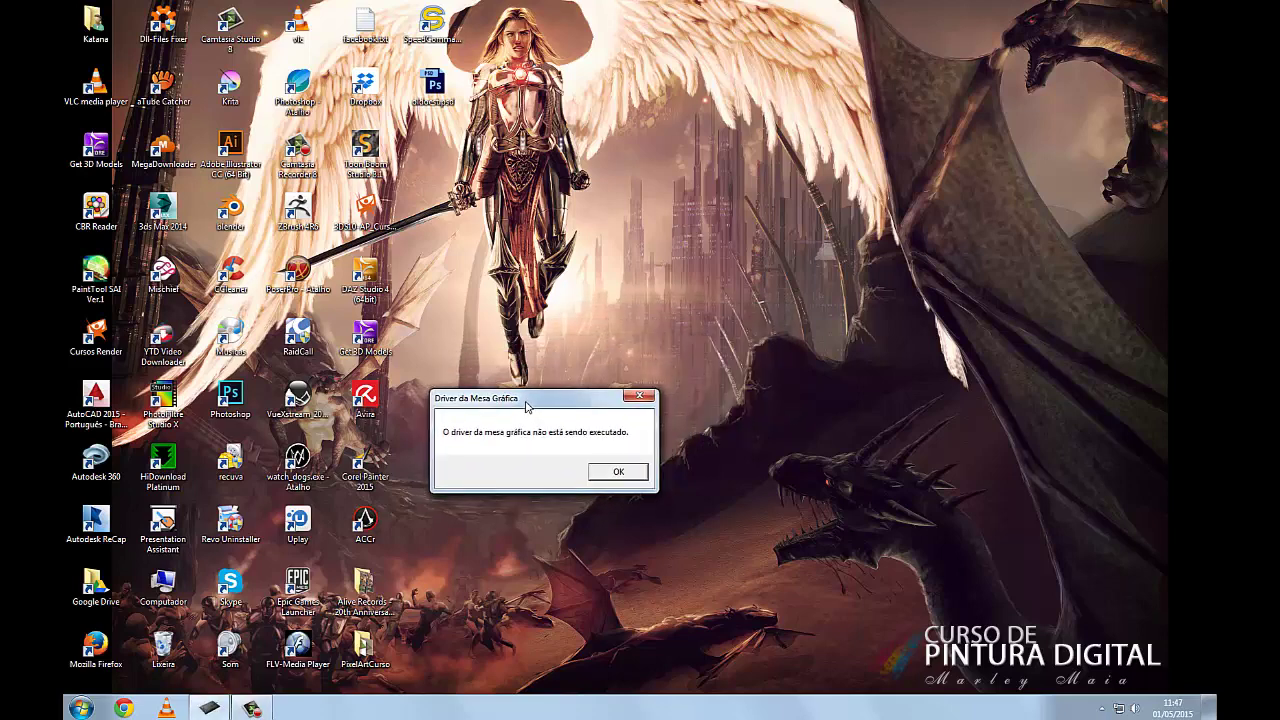
mouse_move(526, 410)
left_mouse_down()
mouse_move(625, 358)
mouse_move(548, 428)
mouse_move(548, 397)
left_mouse_up()
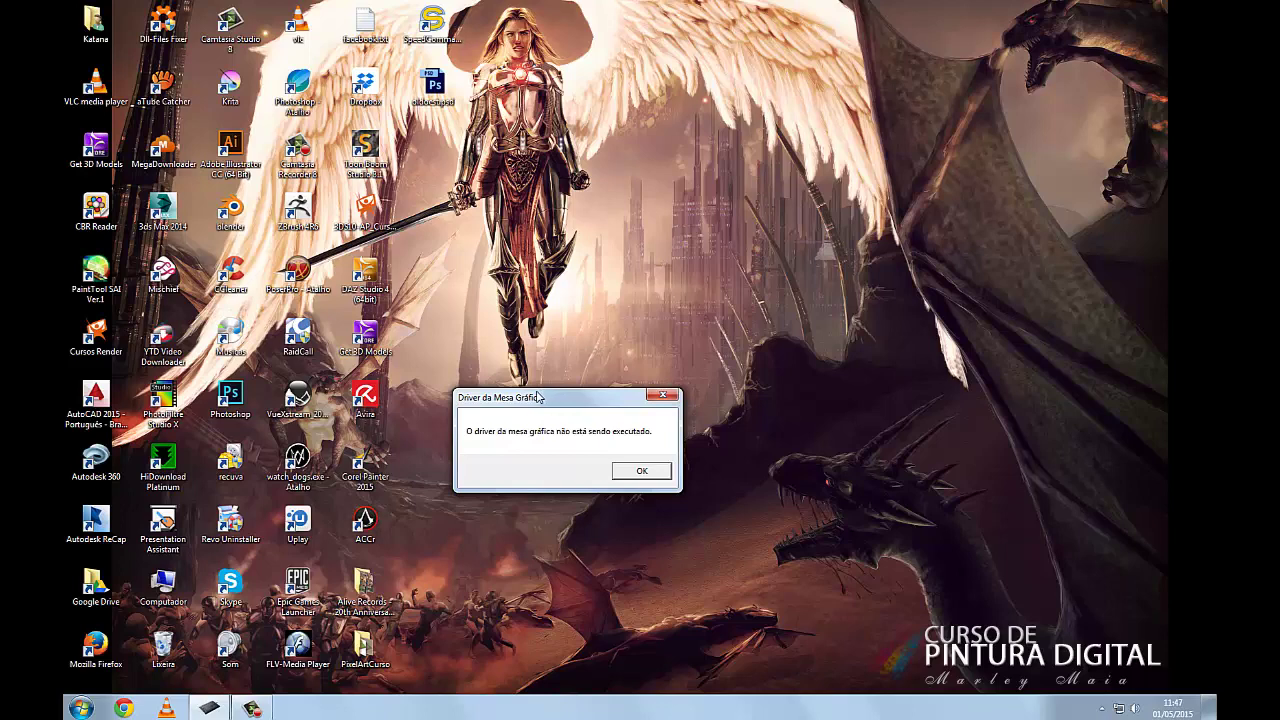
left_click_drag(538, 397, 535, 402)
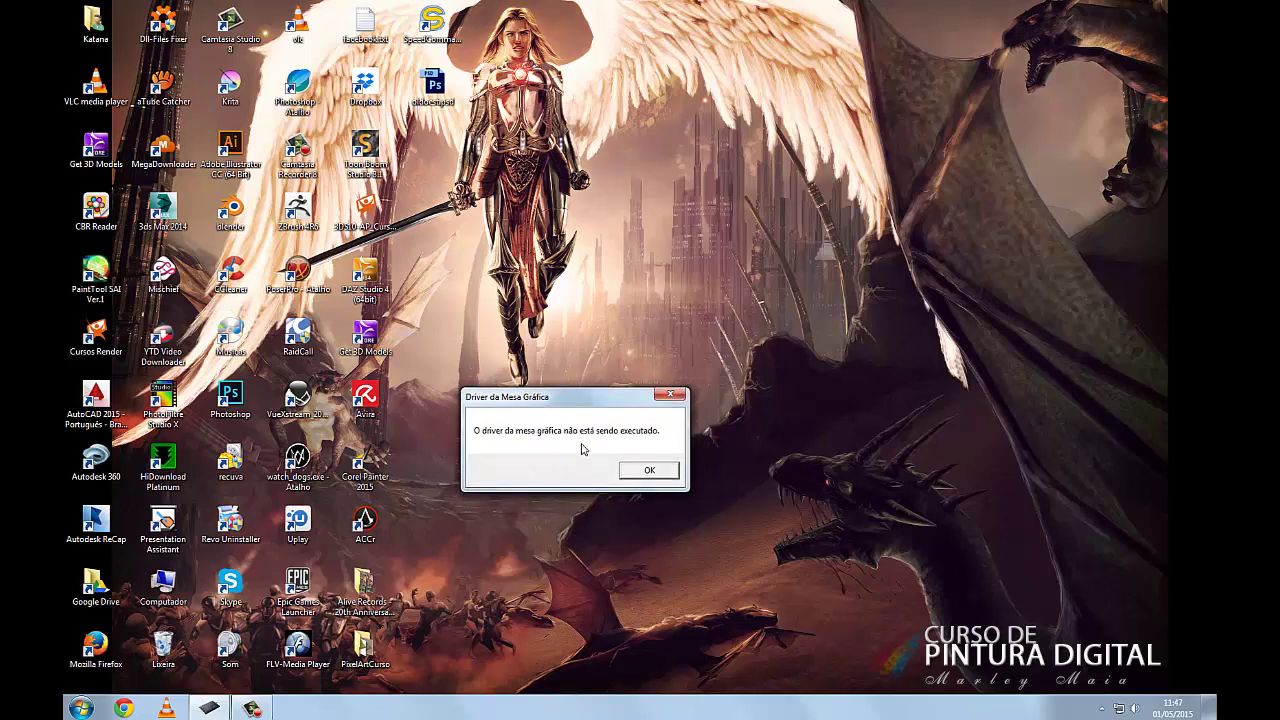
left_click_drag(491, 407, 481, 411)
left_click(1100, 669)
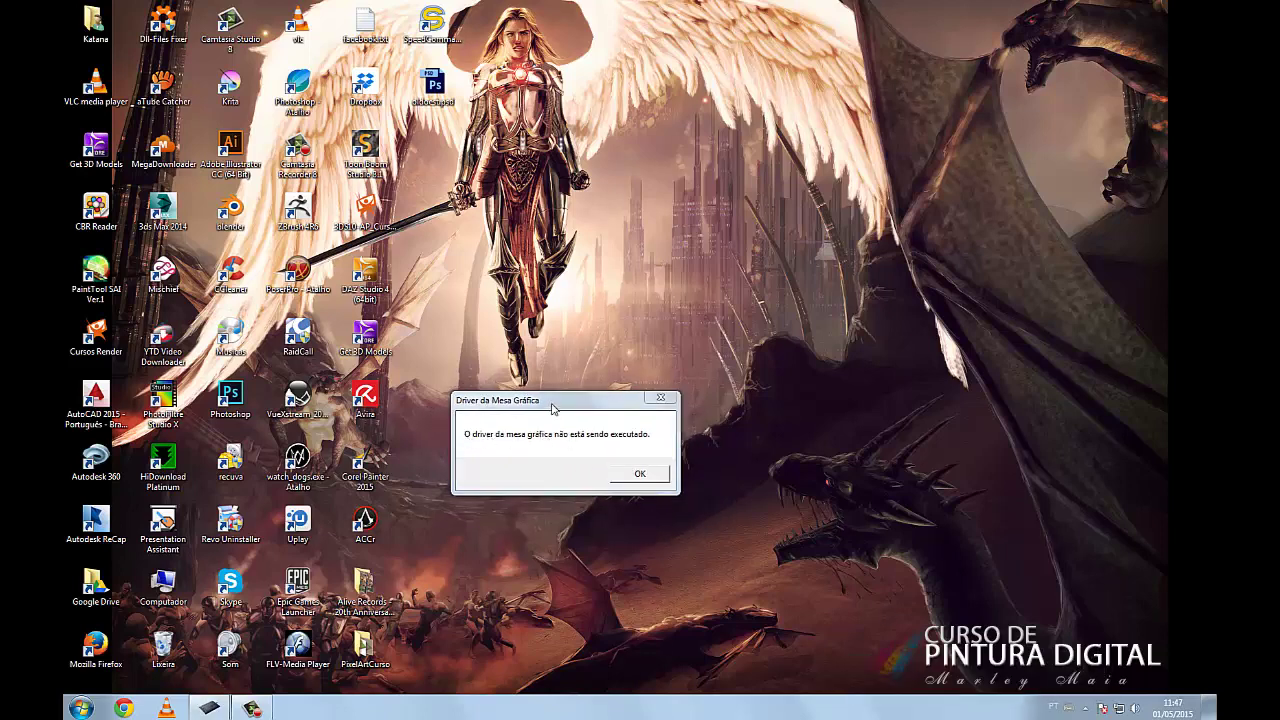
left_click_drag(551, 405, 577, 401)
- Close the driver error, open Devices and Printers, and bring up the Intuos5 Touch tablet's options
left_click(659, 472)
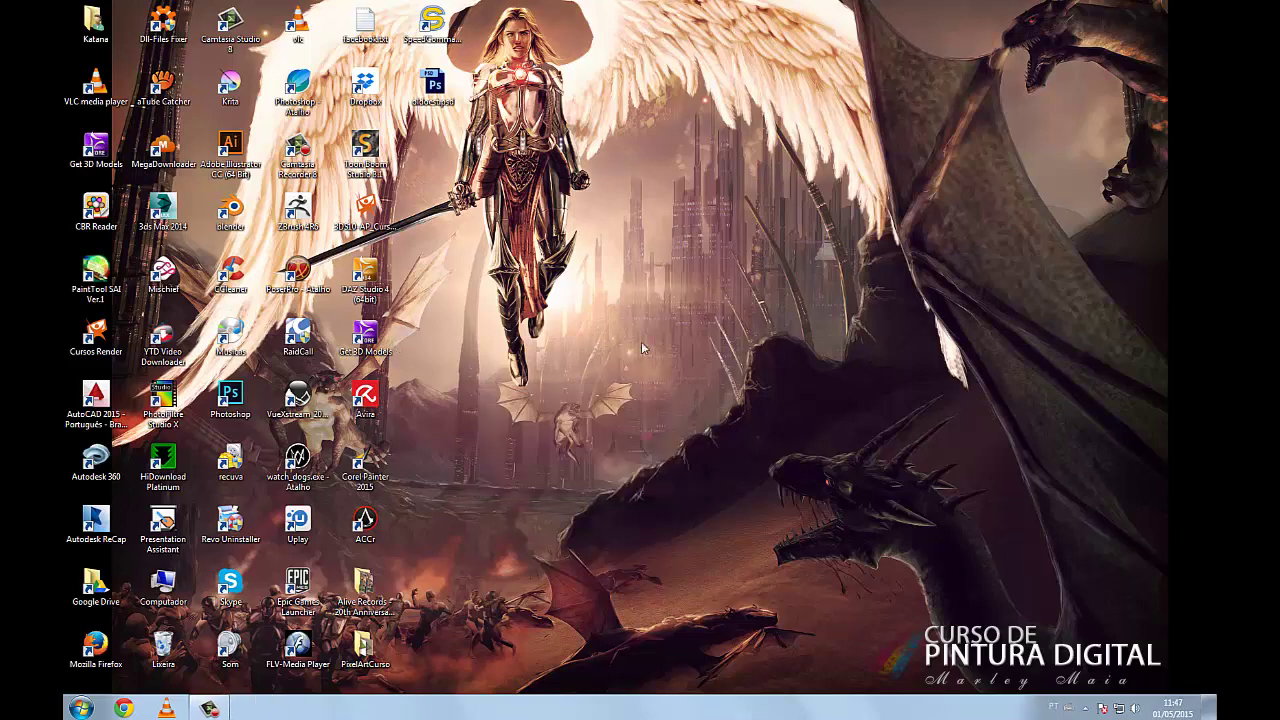
left_click(82, 709)
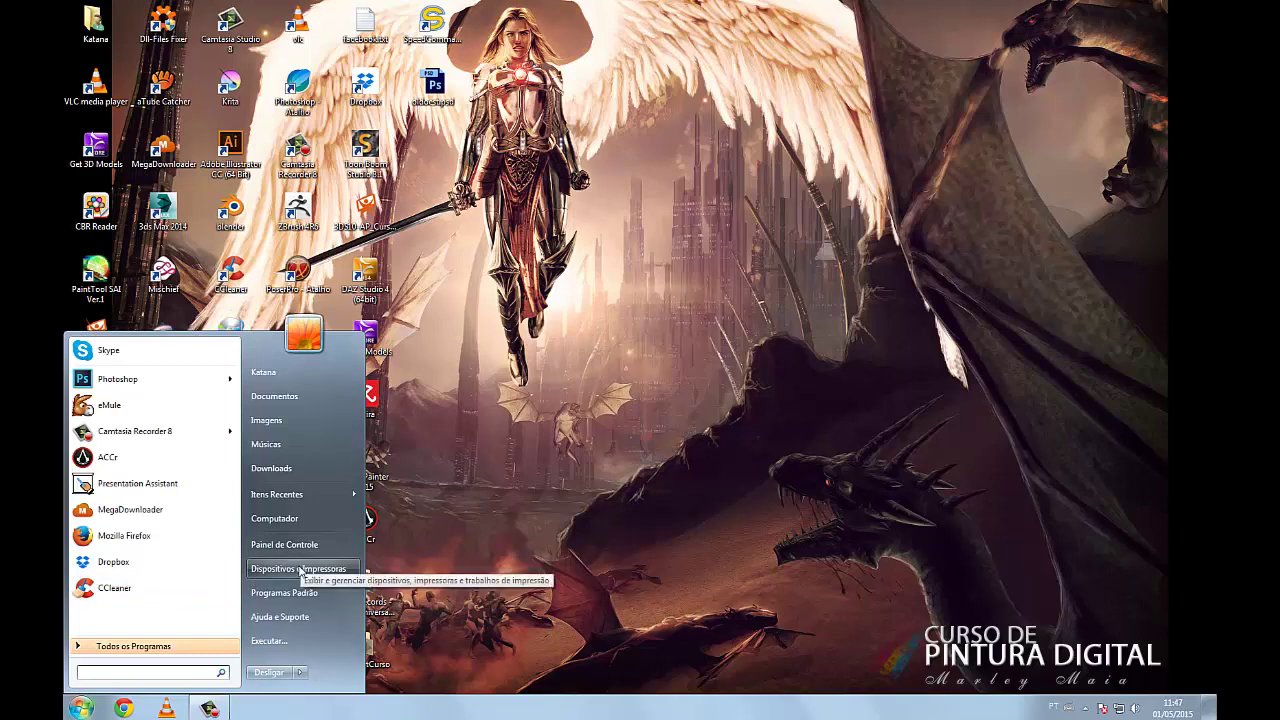
left_click(786, 552)
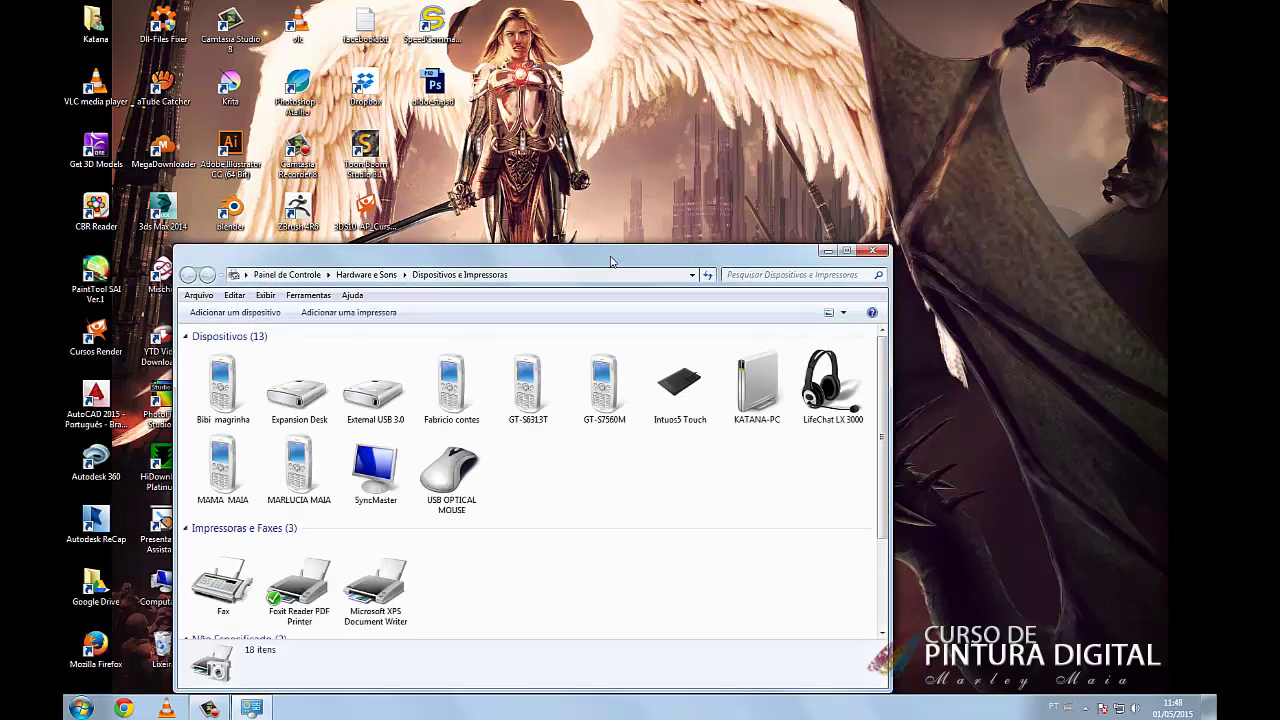
left_click(686, 383)
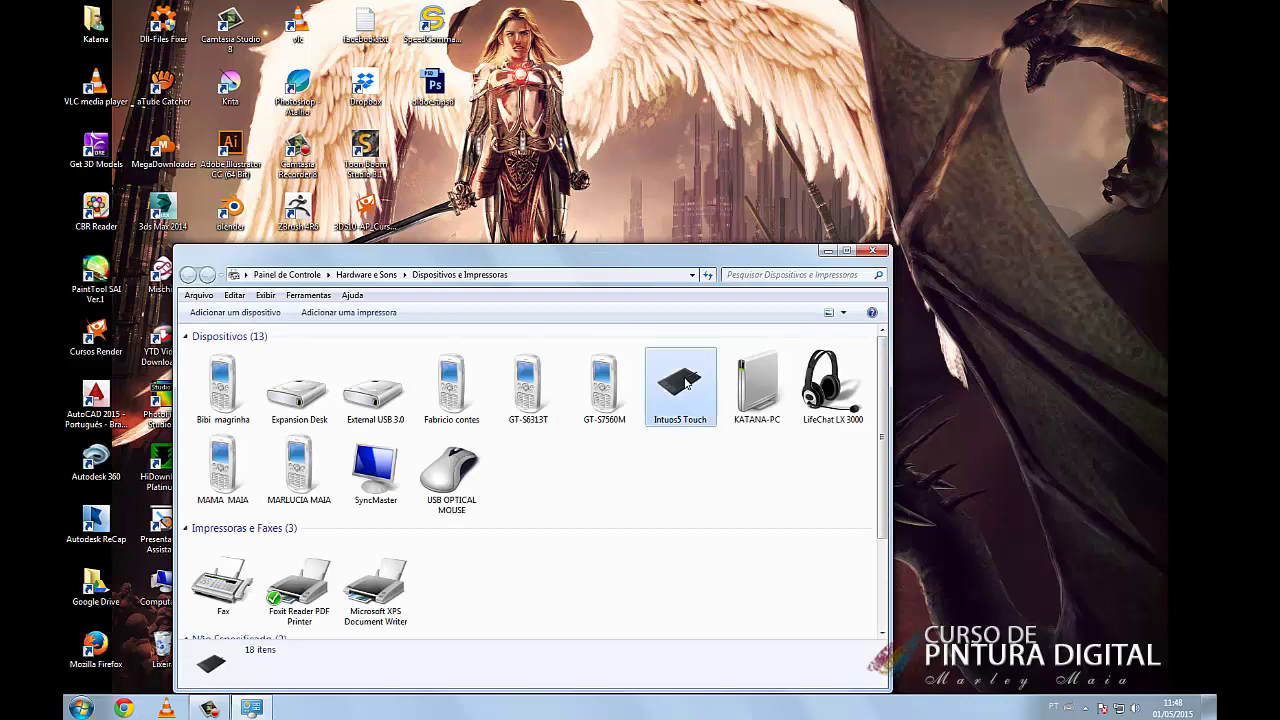
right_click(686, 383)
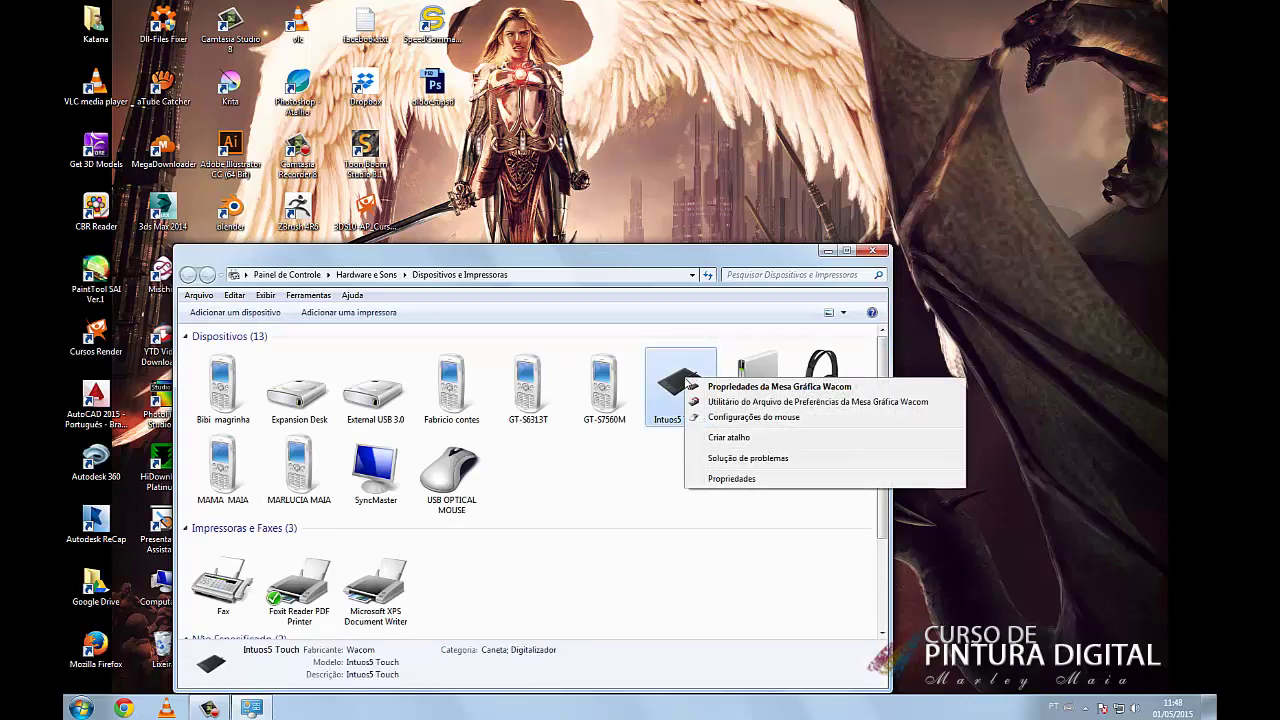
- Remove all users' tablet preferences in the Preference File Utility, then close DLL Fixer
left_click(738, 402)
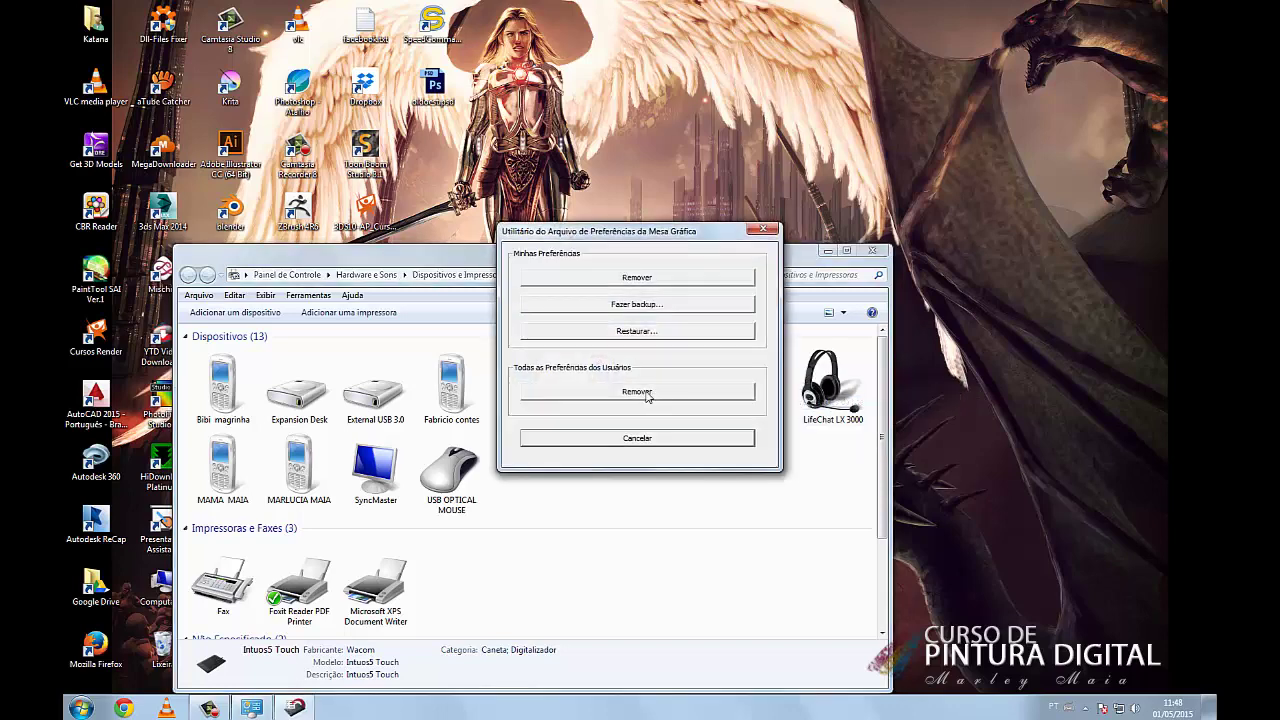
left_click(636, 392)
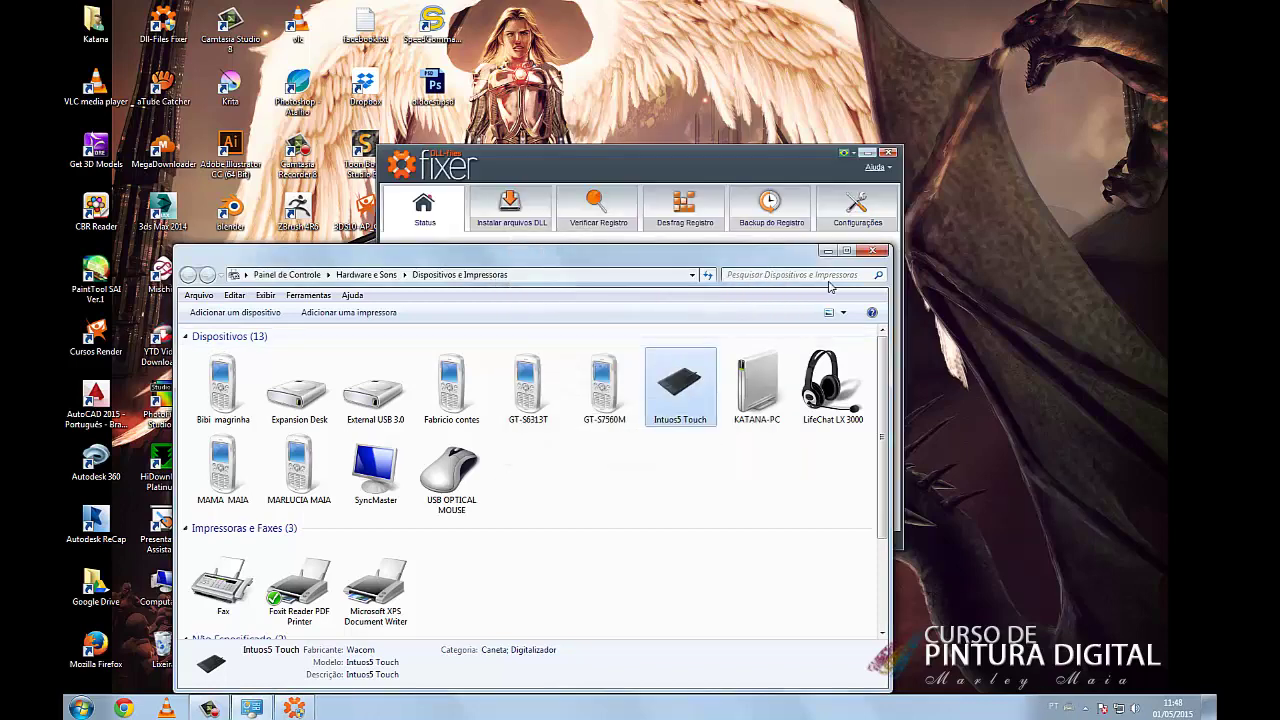
left_click(889, 157)
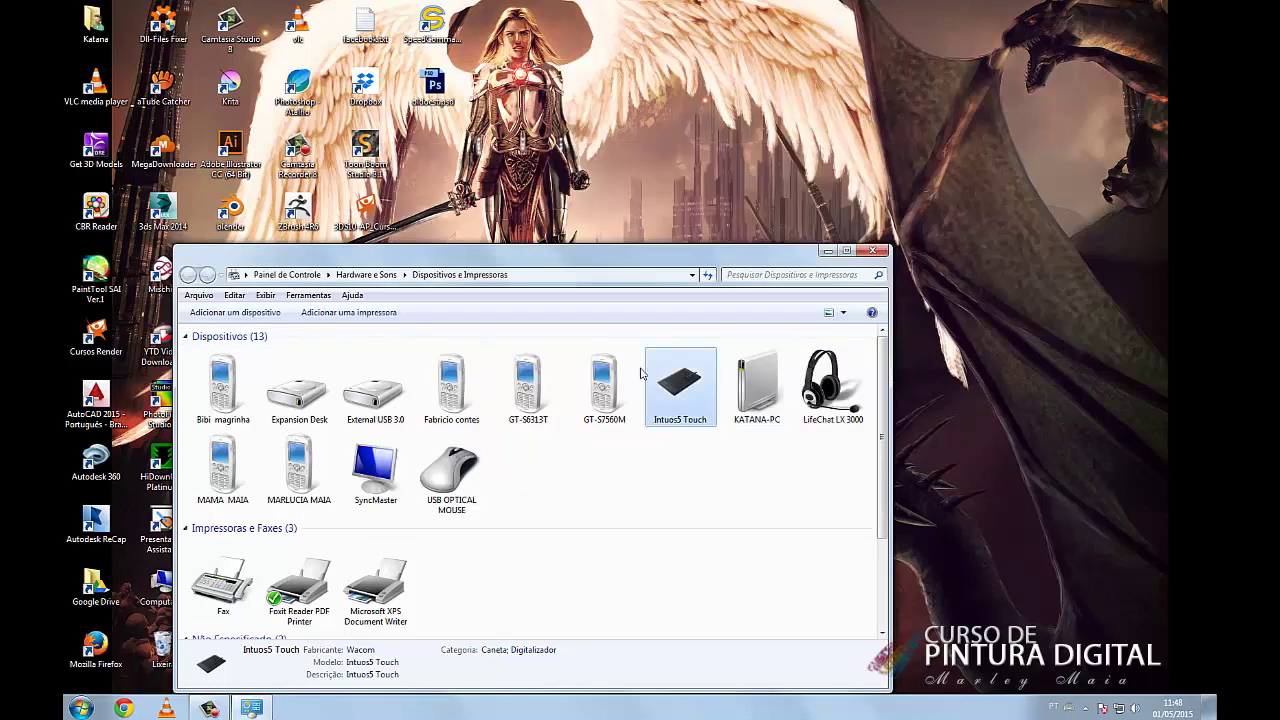
- Uncheck 'Habilitar entrada de toque' for the Intuos5 Touch's Touch tool and close its properties
left_click_drag(700, 252, 802, 191)
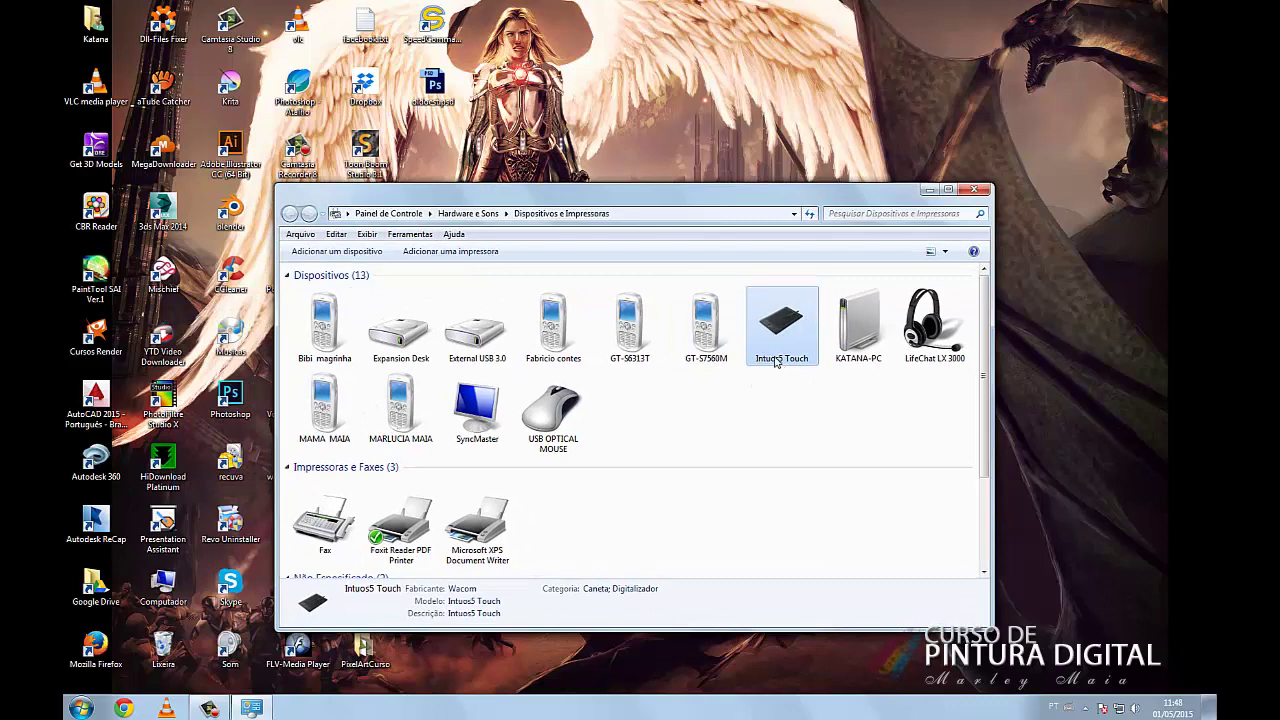
double_click(780, 340)
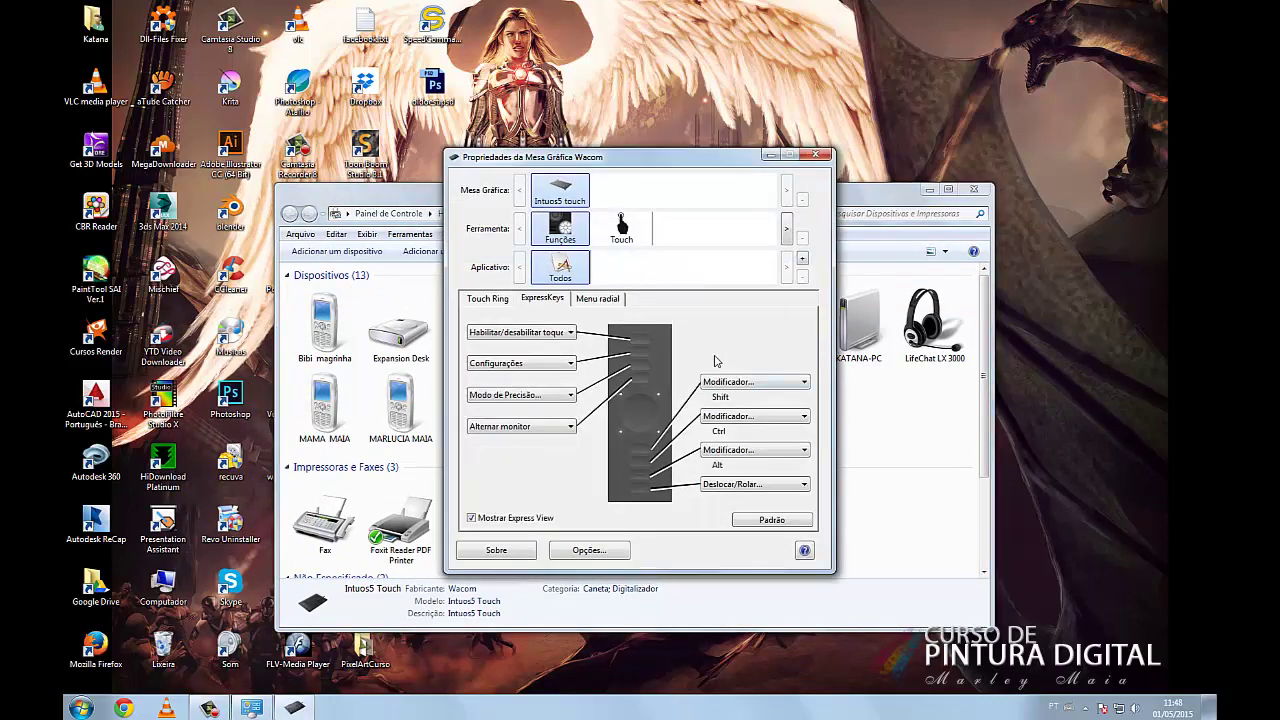
left_click(621, 230)
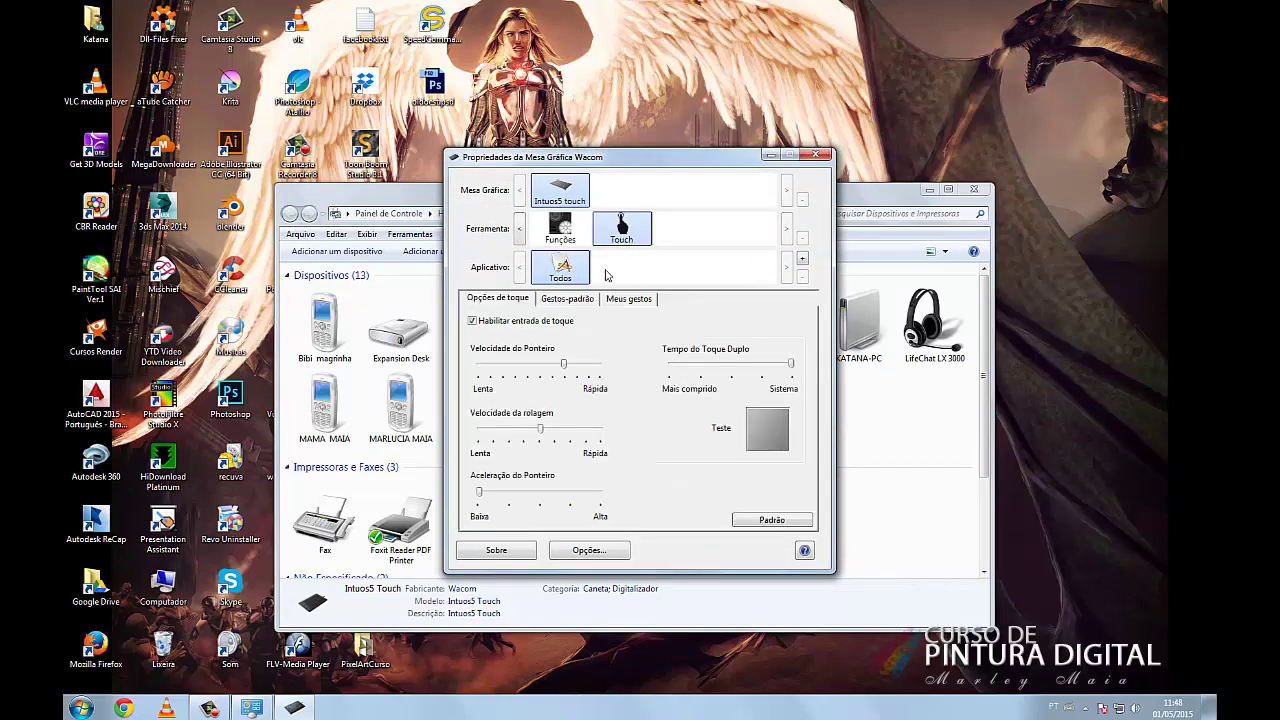
left_click(470, 322)
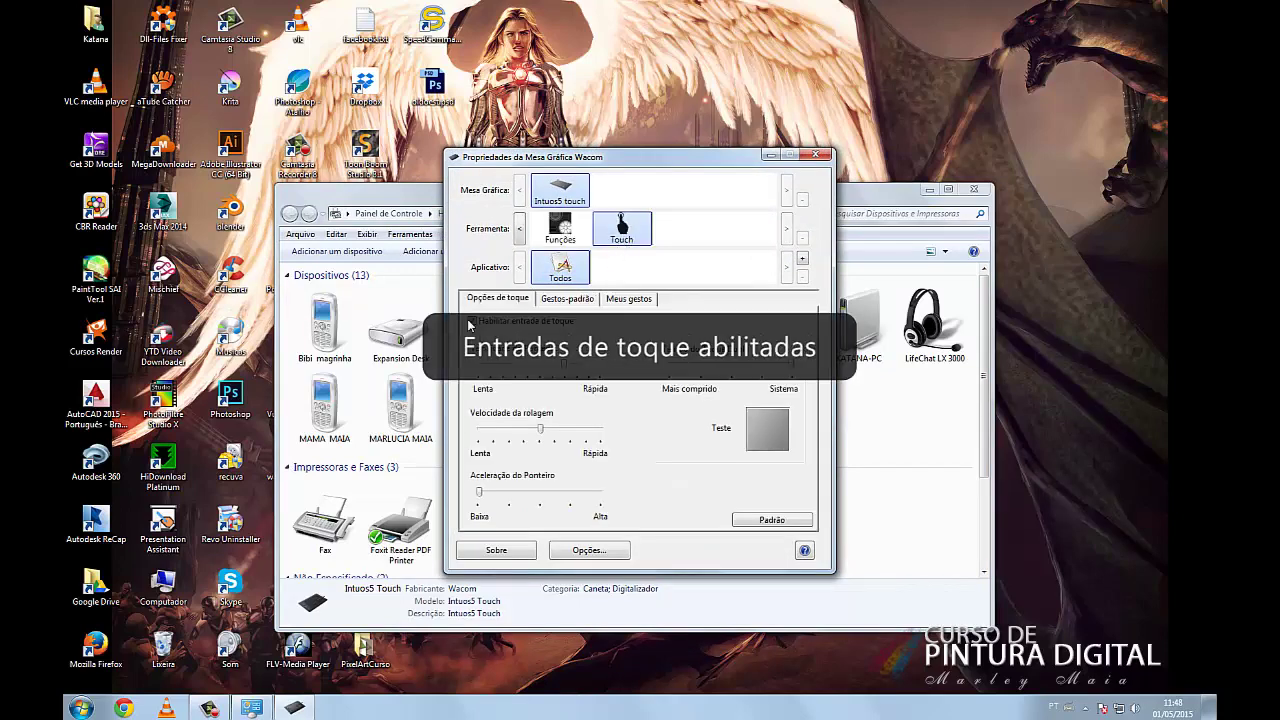
left_click(470, 322)
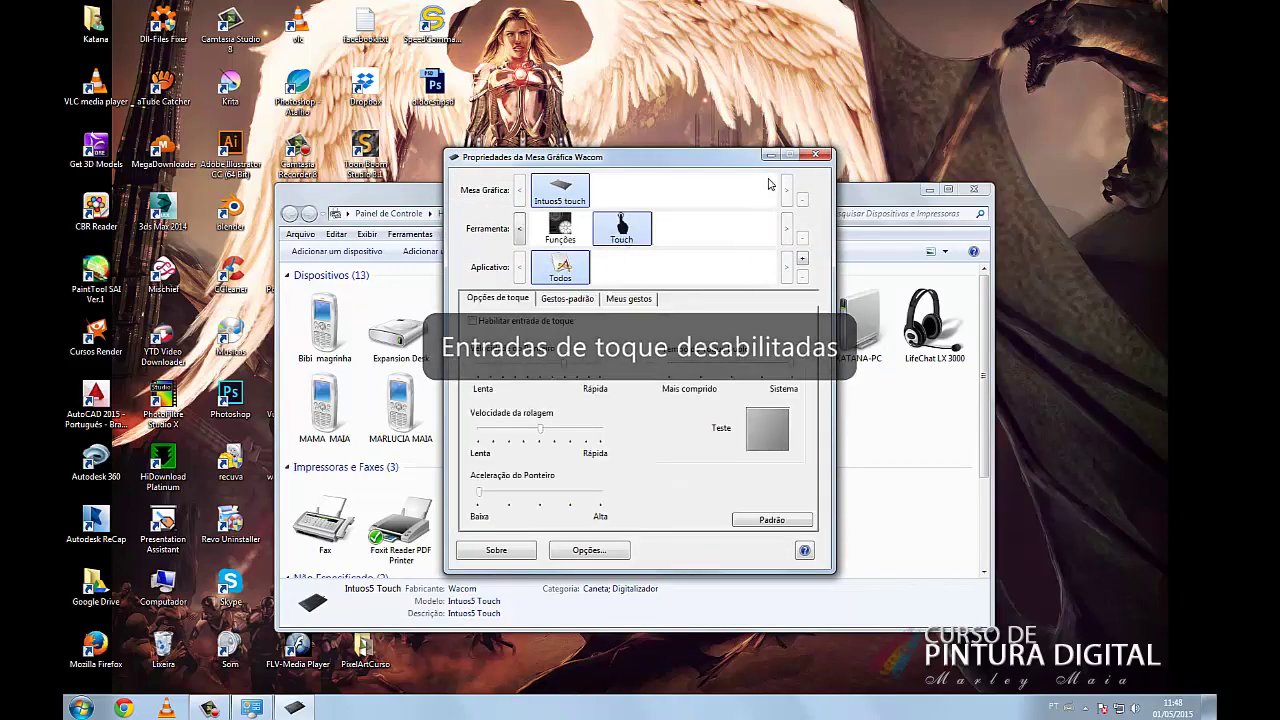
left_click(820, 157)
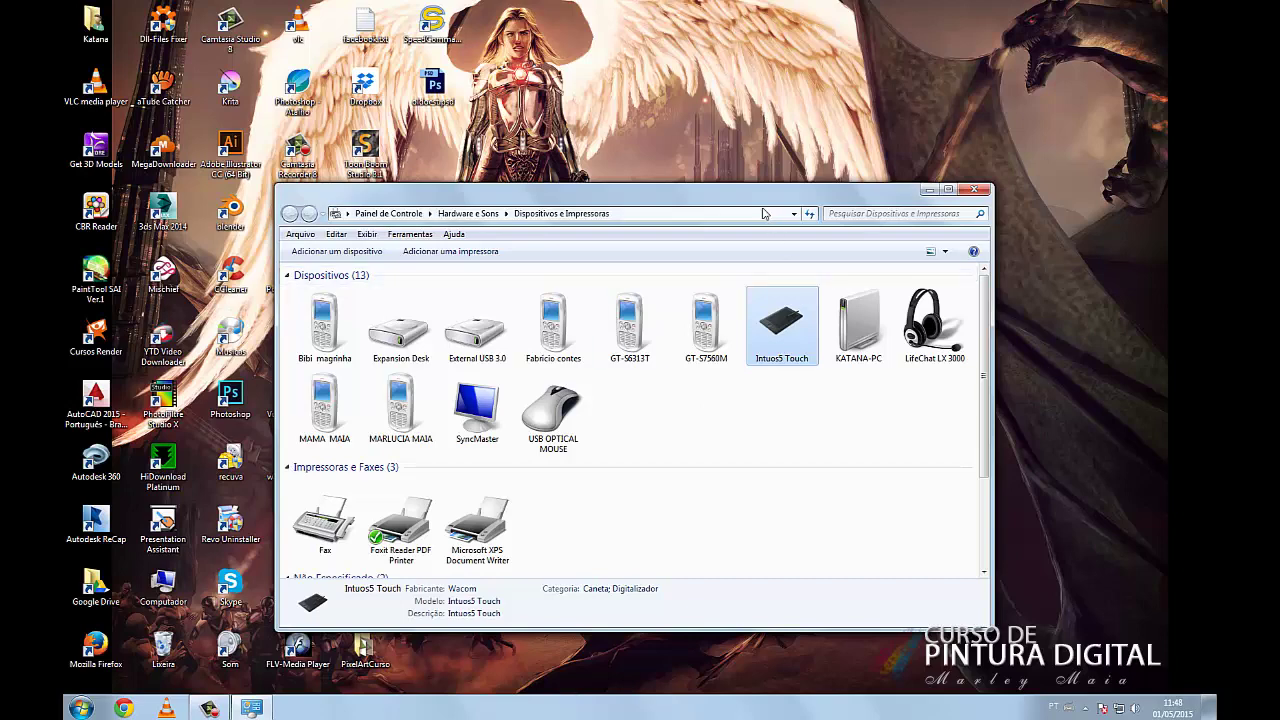
left_click_drag(762, 213, 748, 255)
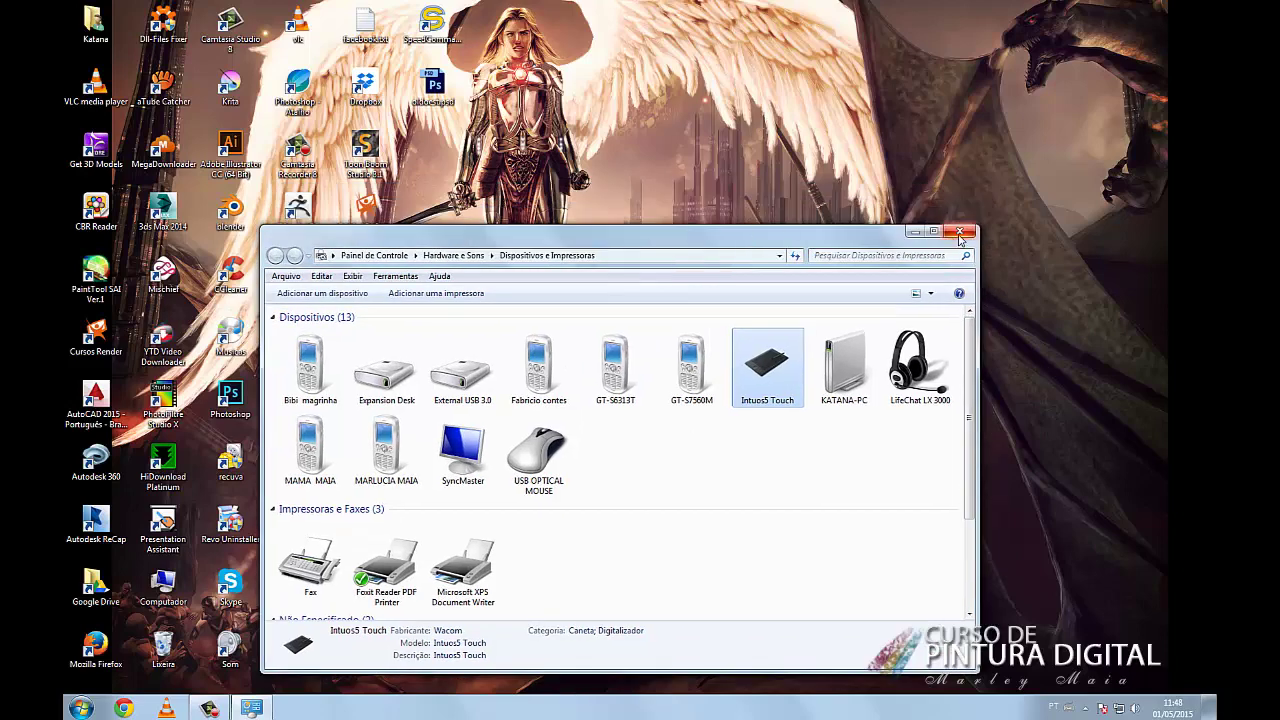
- Close Devices and Printers and launch Photoshop from its desktop icon
left_click(960, 233)
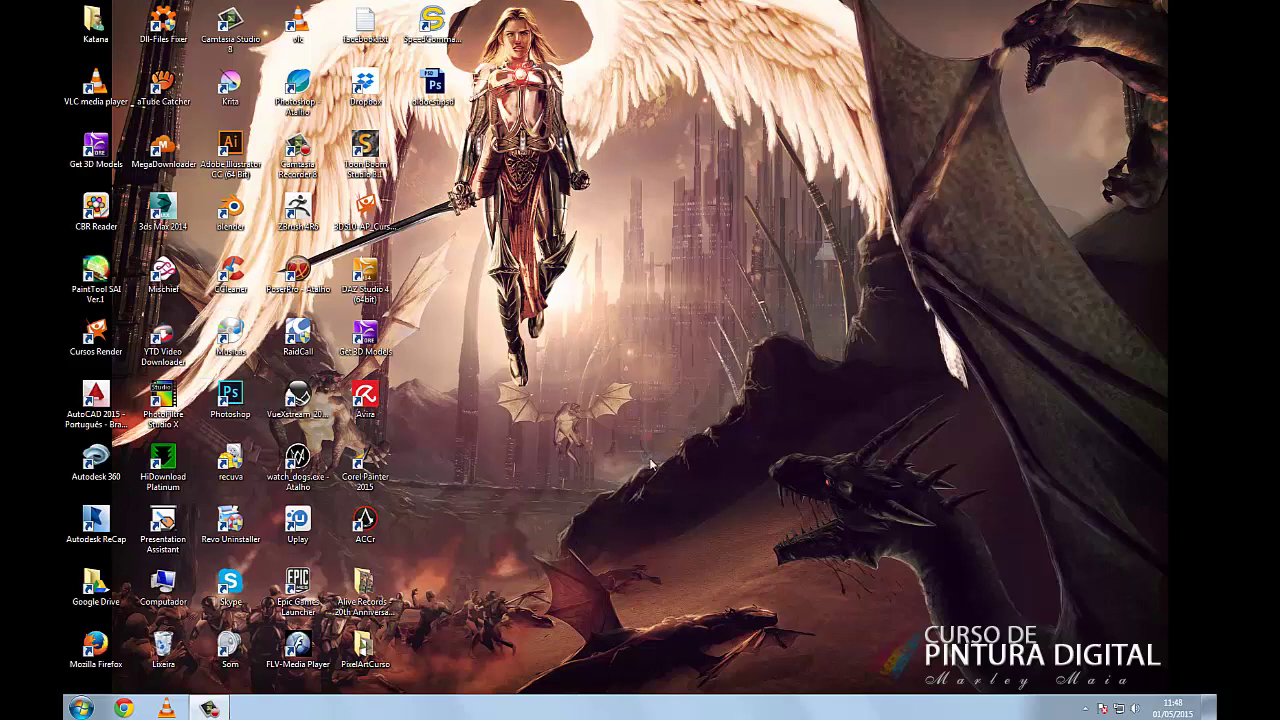
double_click(230, 398)
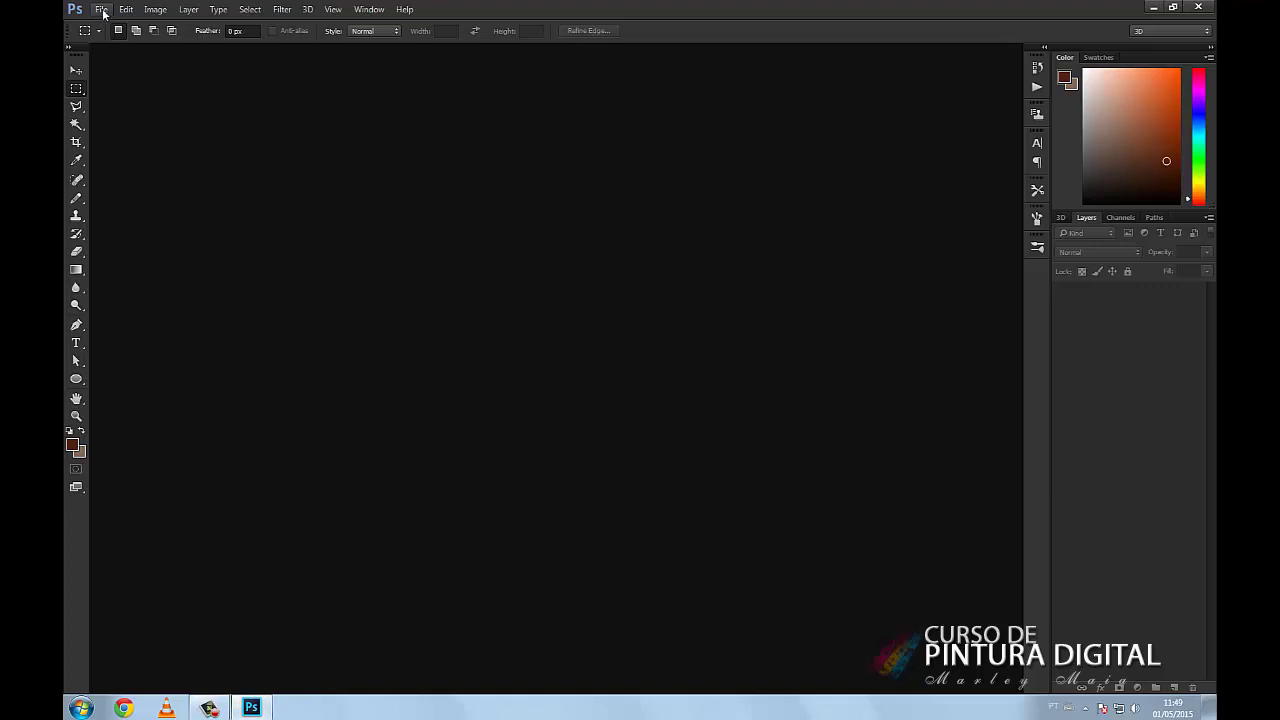
- Create a 500 × 500 px, 300 ppi, 16-bit RGB document with a White background
left_click(102, 10)
left_click(104, 22)
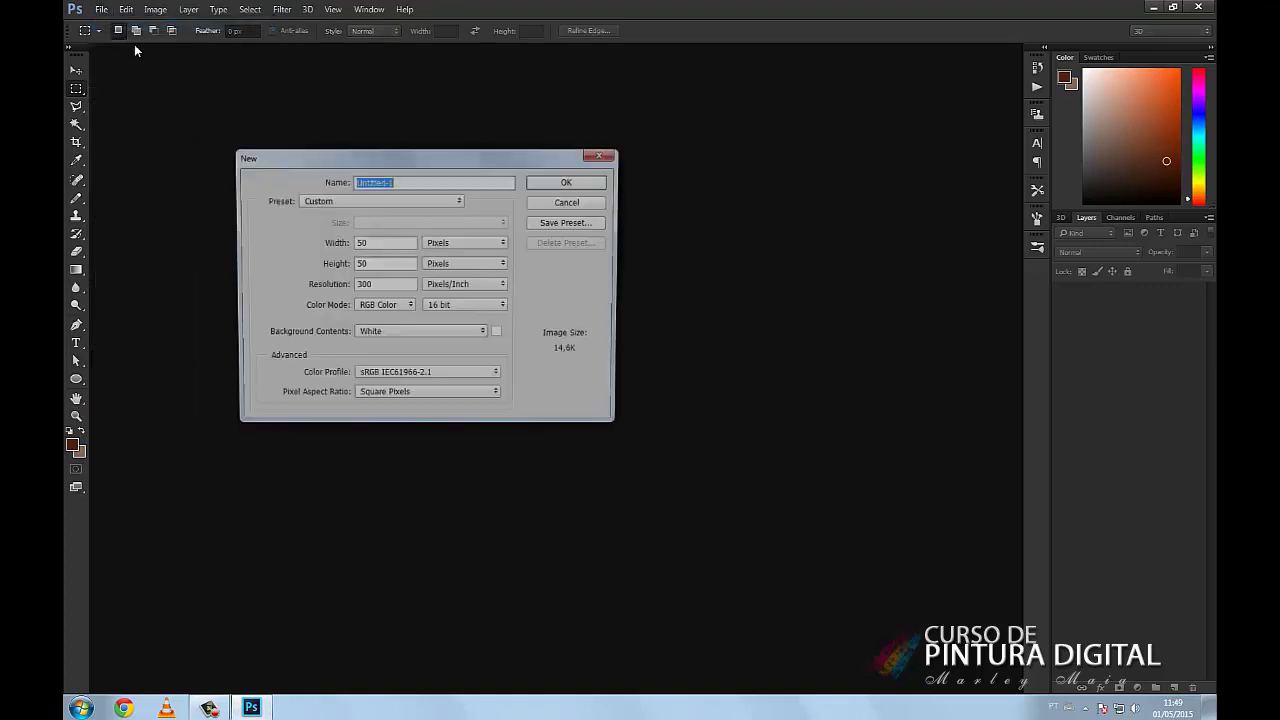
left_click(382, 243)
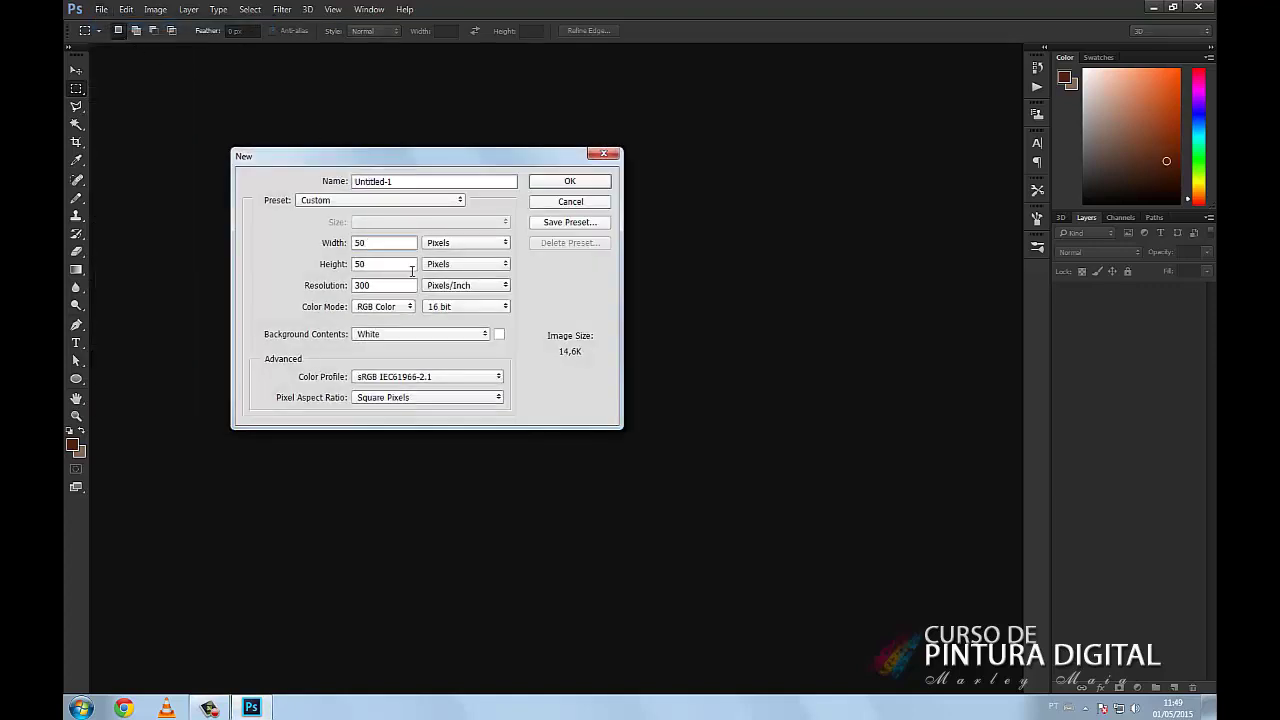
type("0")
double_click(381, 266)
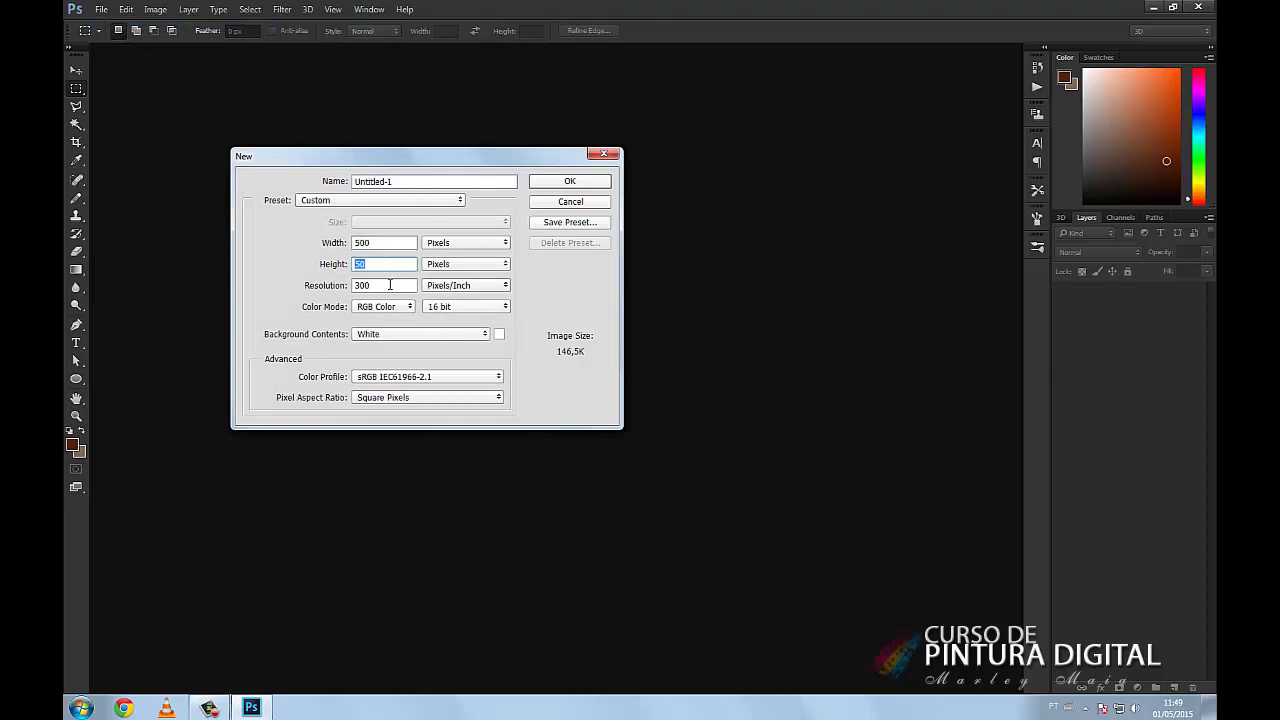
left_click(385, 269)
type("0")
left_click(548, 187)
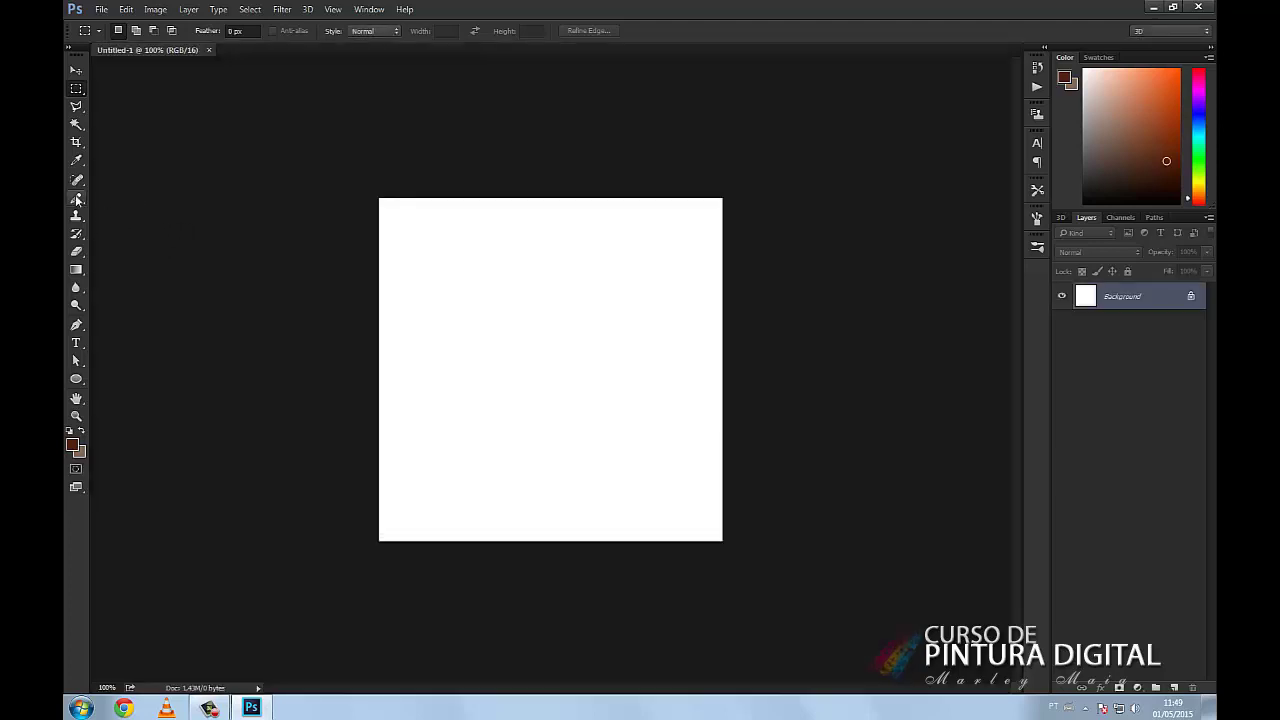
- Switch to the Brush Tool in Normal mode with a black foreground, showing the Brush Presets panel
left_click(77, 201)
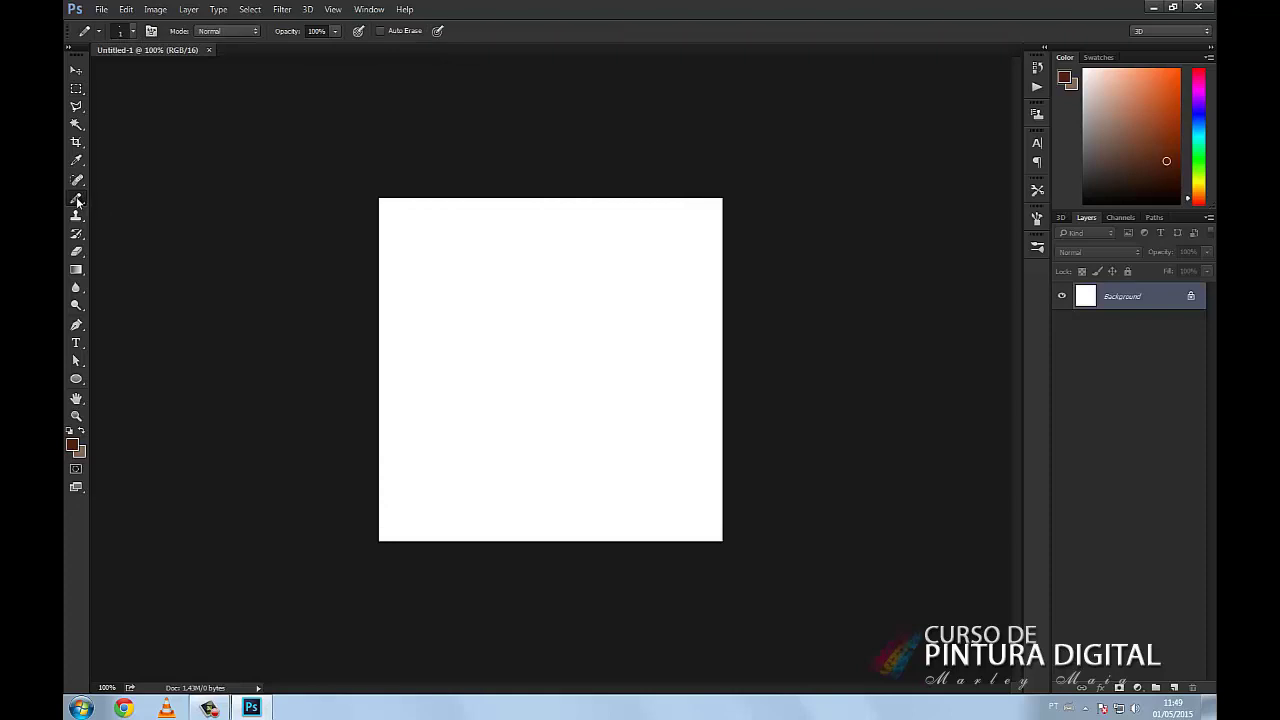
right_click(77, 201)
left_click(108, 197)
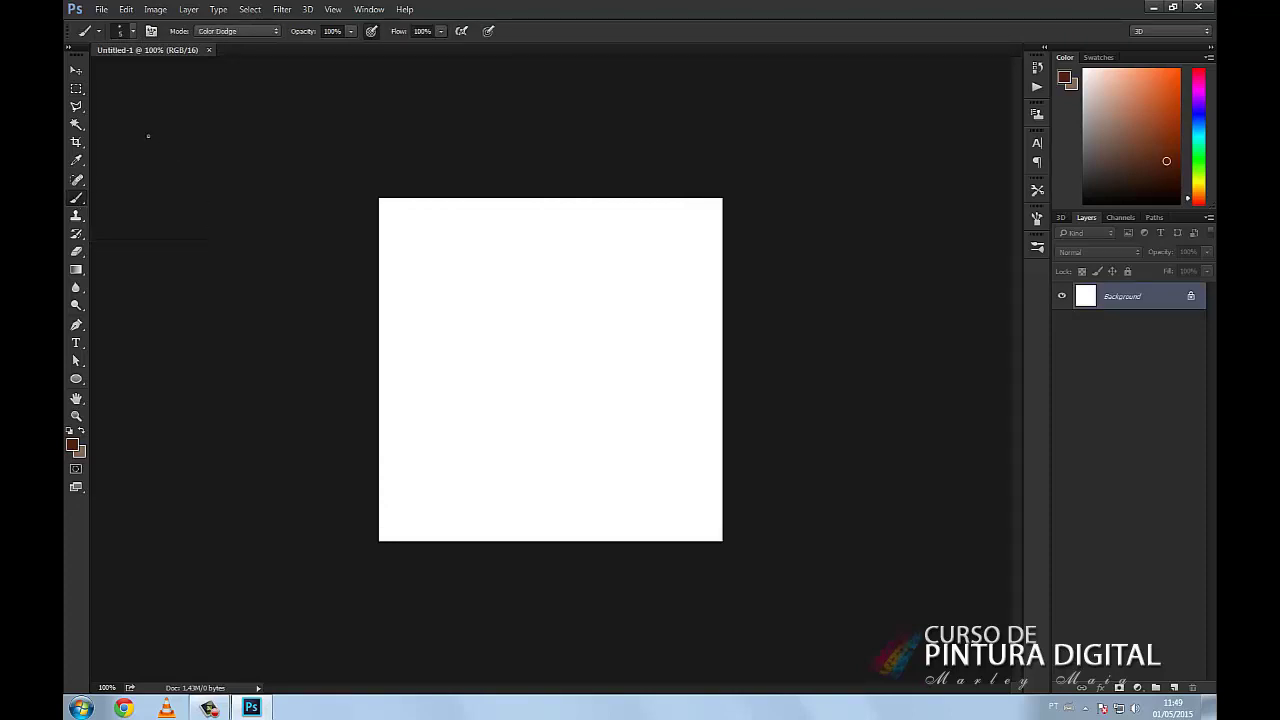
left_click(238, 33)
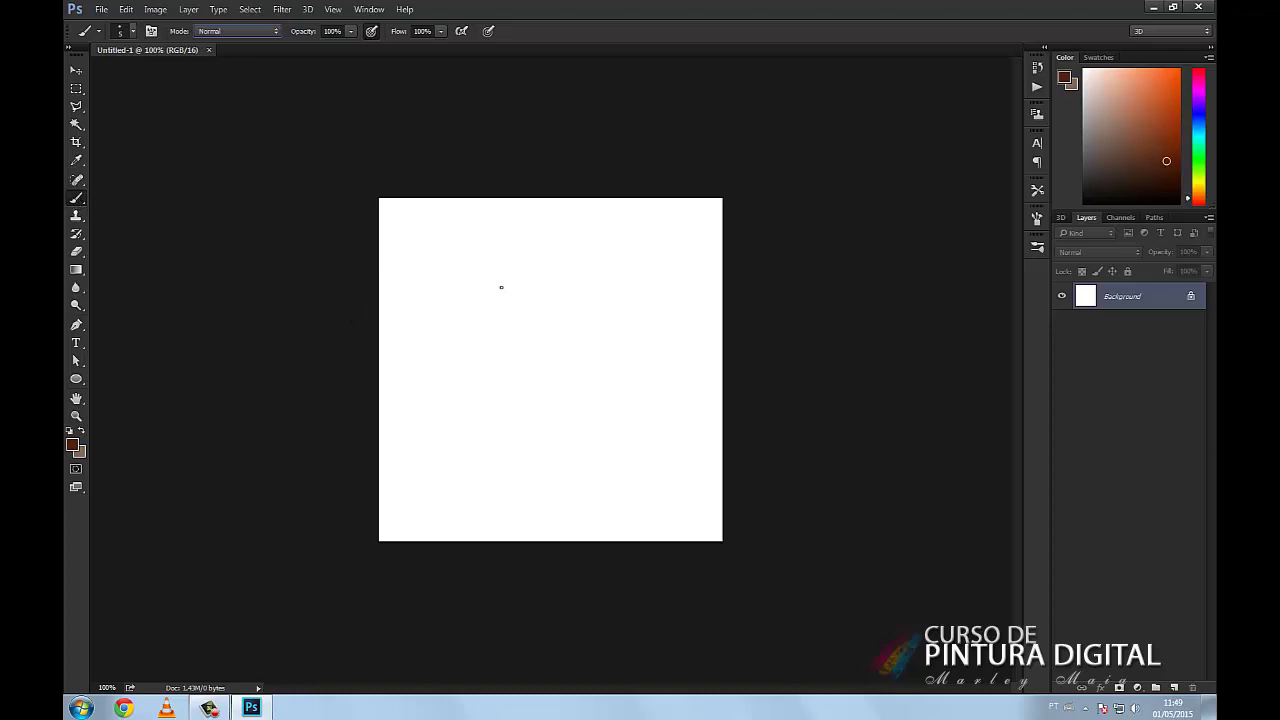
left_click(1087, 203)
left_click(1036, 248)
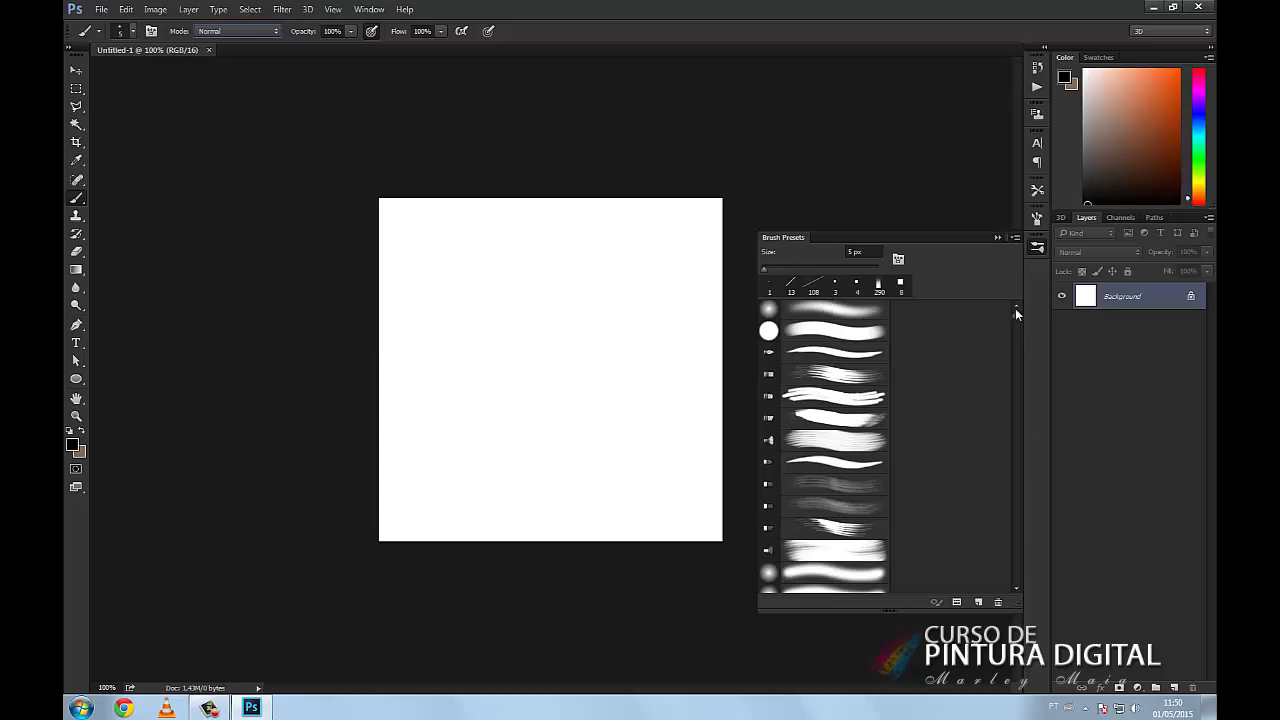
- Scroll up through the Brush Presets list
scroll(1015, 315, "up", 3)
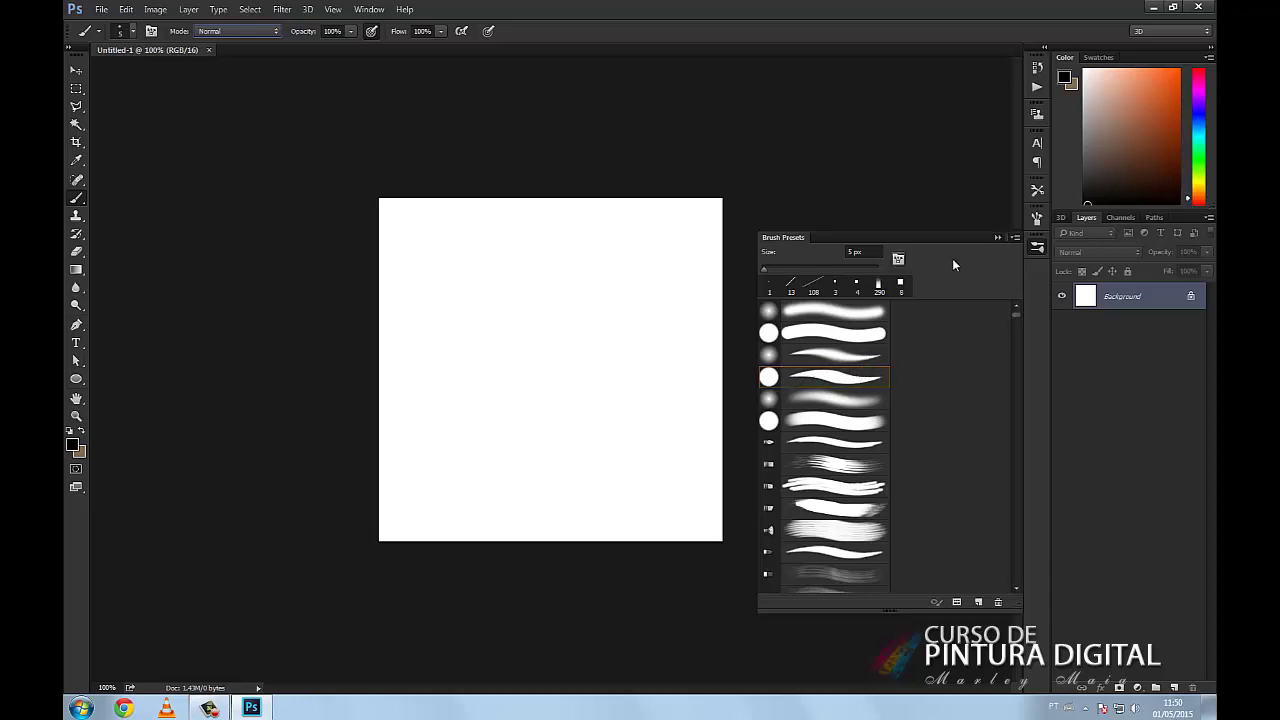
- In Shape Dynamics, set Minimum Diameter to 46% and turn Size Jitter Control Off
left_click(1037, 218)
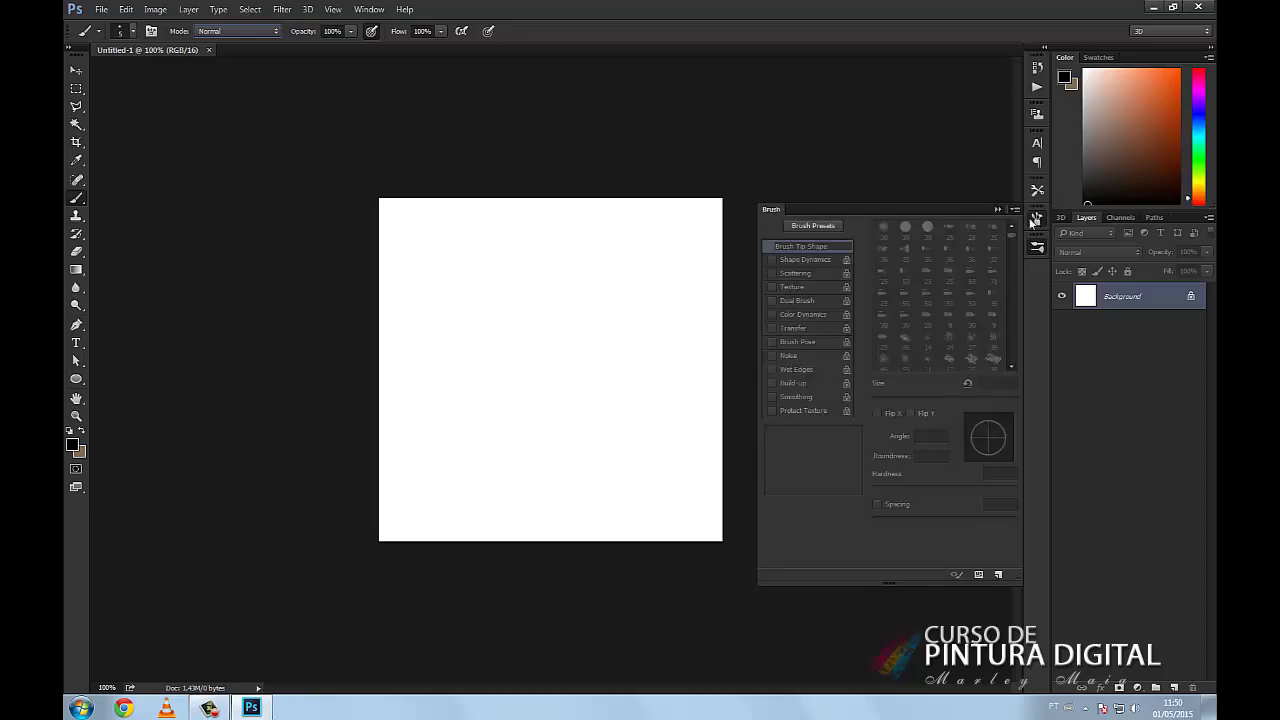
left_click(806, 259)
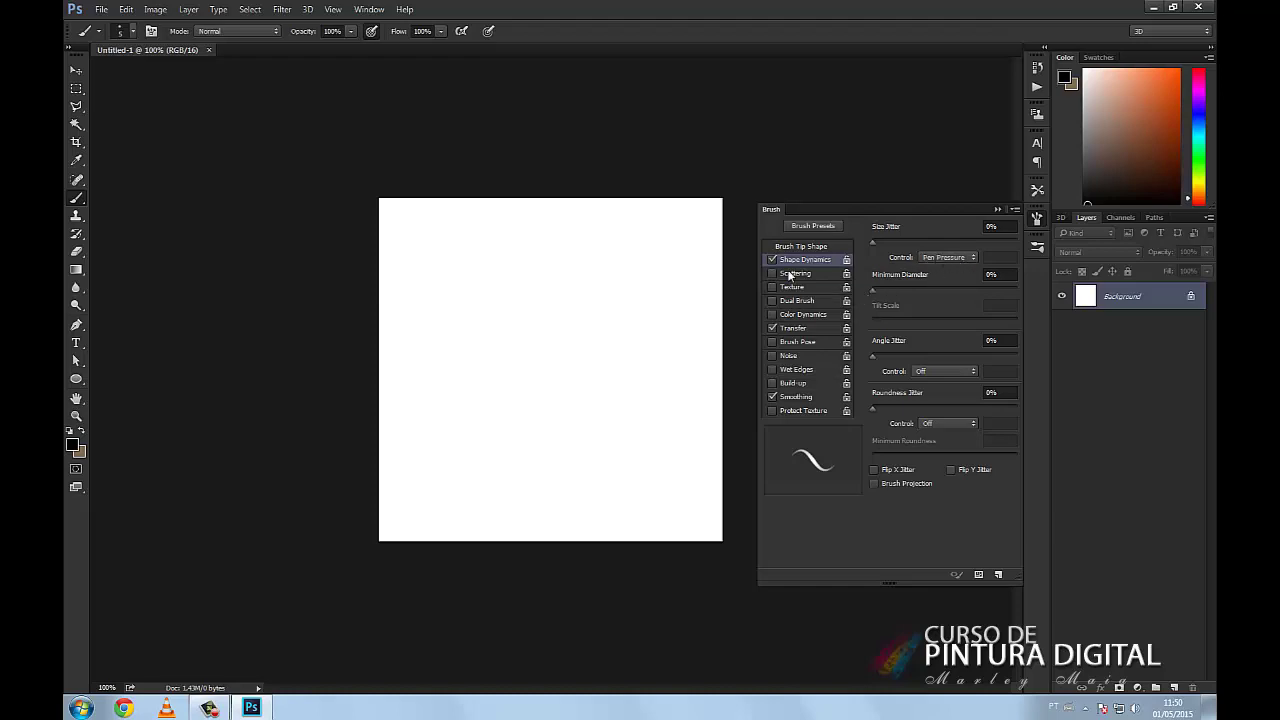
mouse_move(875, 291)
left_mouse_down()
mouse_move(940, 292)
mouse_move(858, 300)
left_mouse_up()
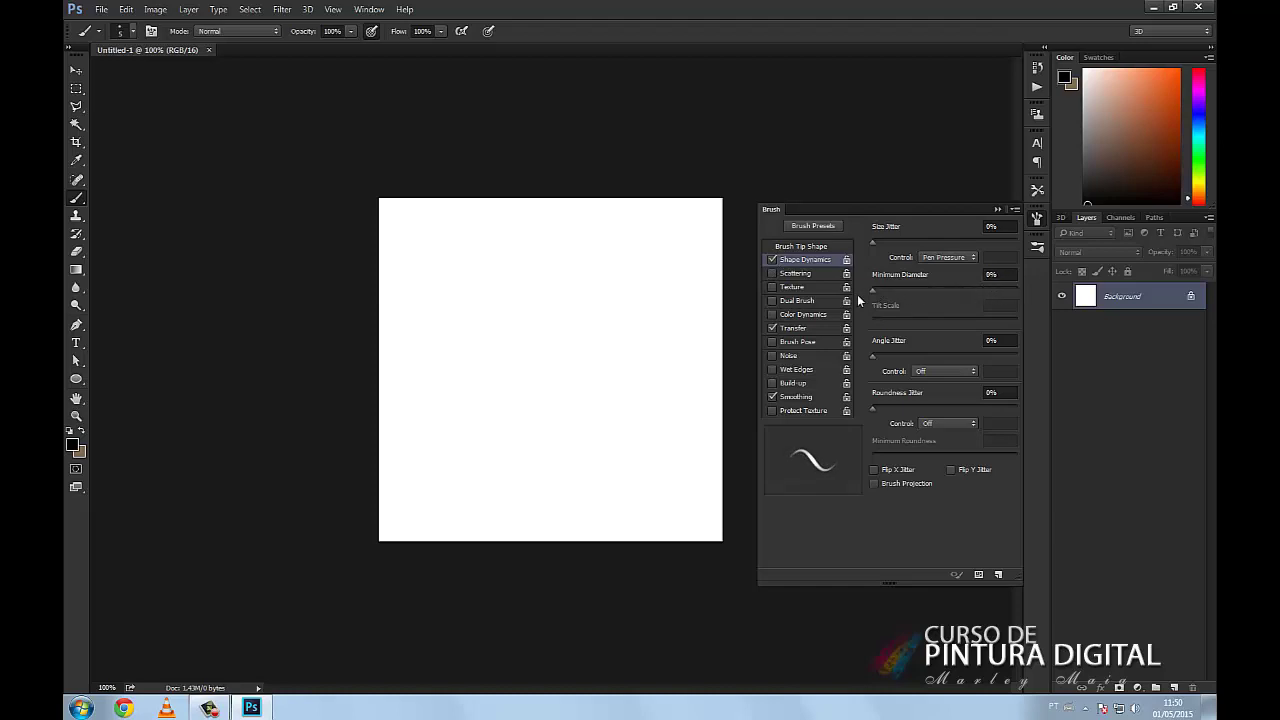
left_click(940, 257)
left_click(932, 255)
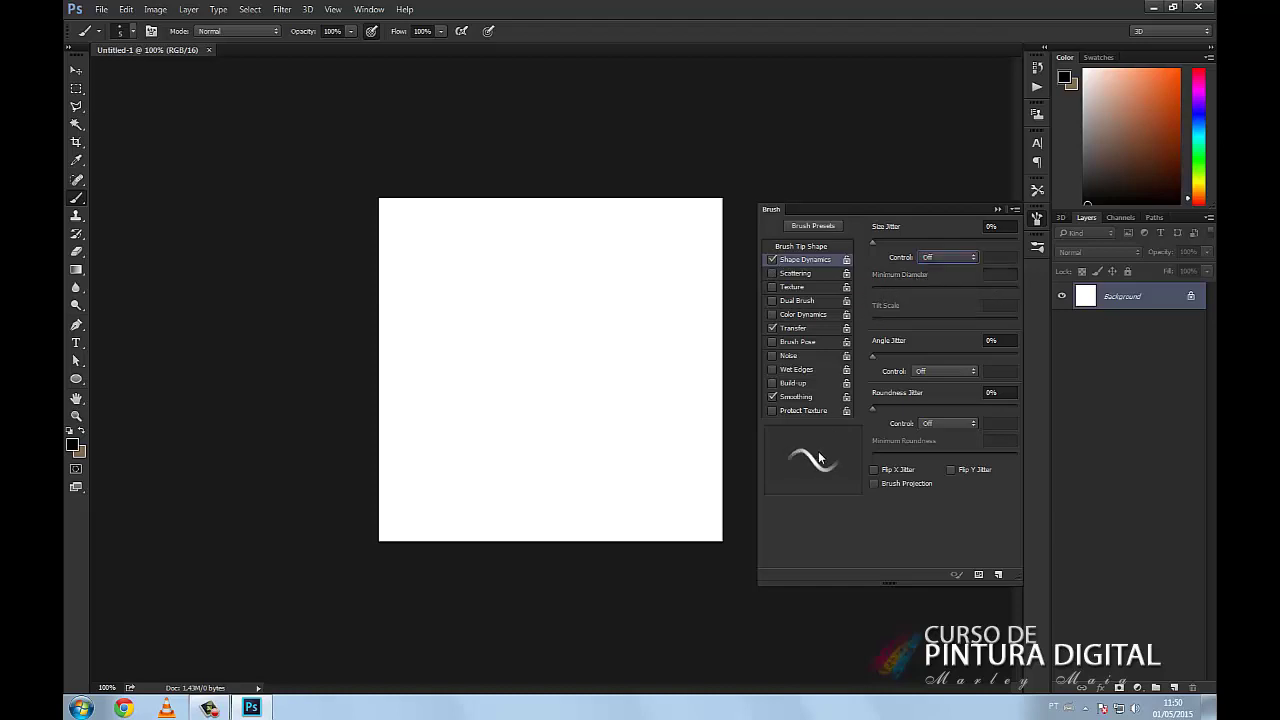
left_click(783, 328)
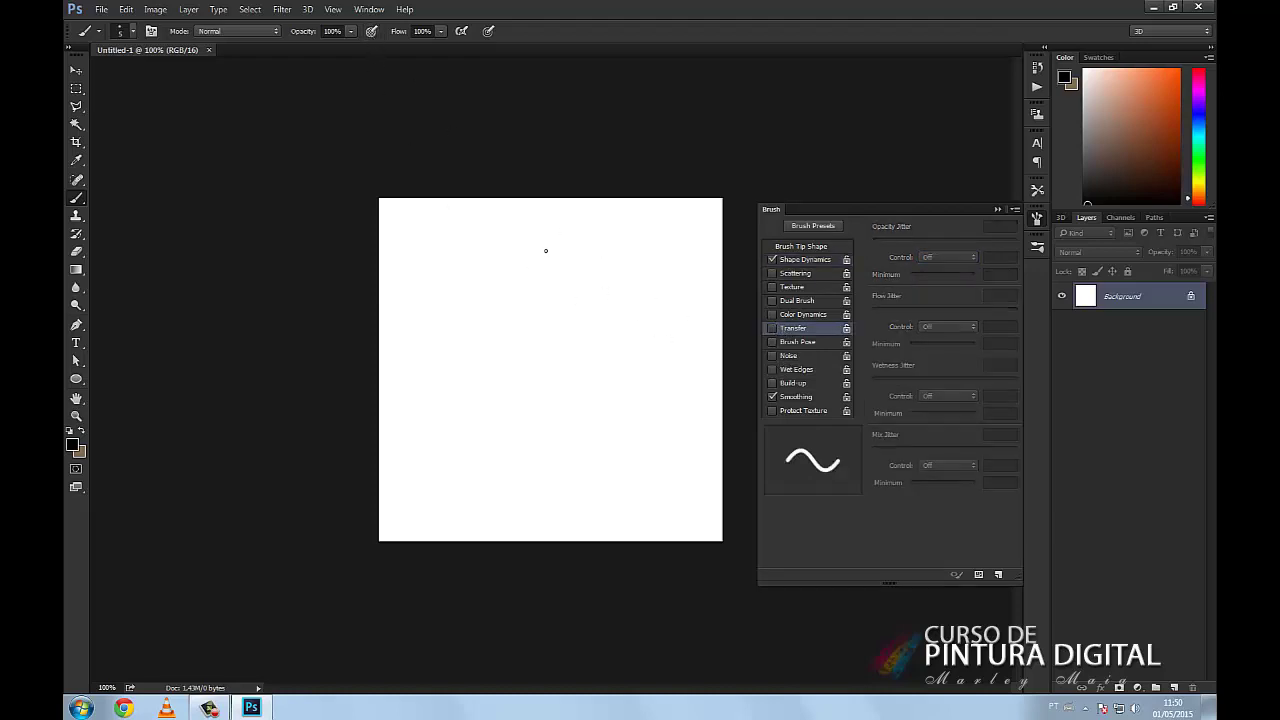
- Paint five diagonal and vertical test strokes without pressure-driven size
mouse_move(584, 231)
left_mouse_down()
mouse_move(441, 452)
mouse_move(624, 283)
left_mouse_up()
left_click_drag(522, 477, 666, 313)
left_click_drag(490, 229, 483, 366)
left_click_drag(421, 222, 453, 321)
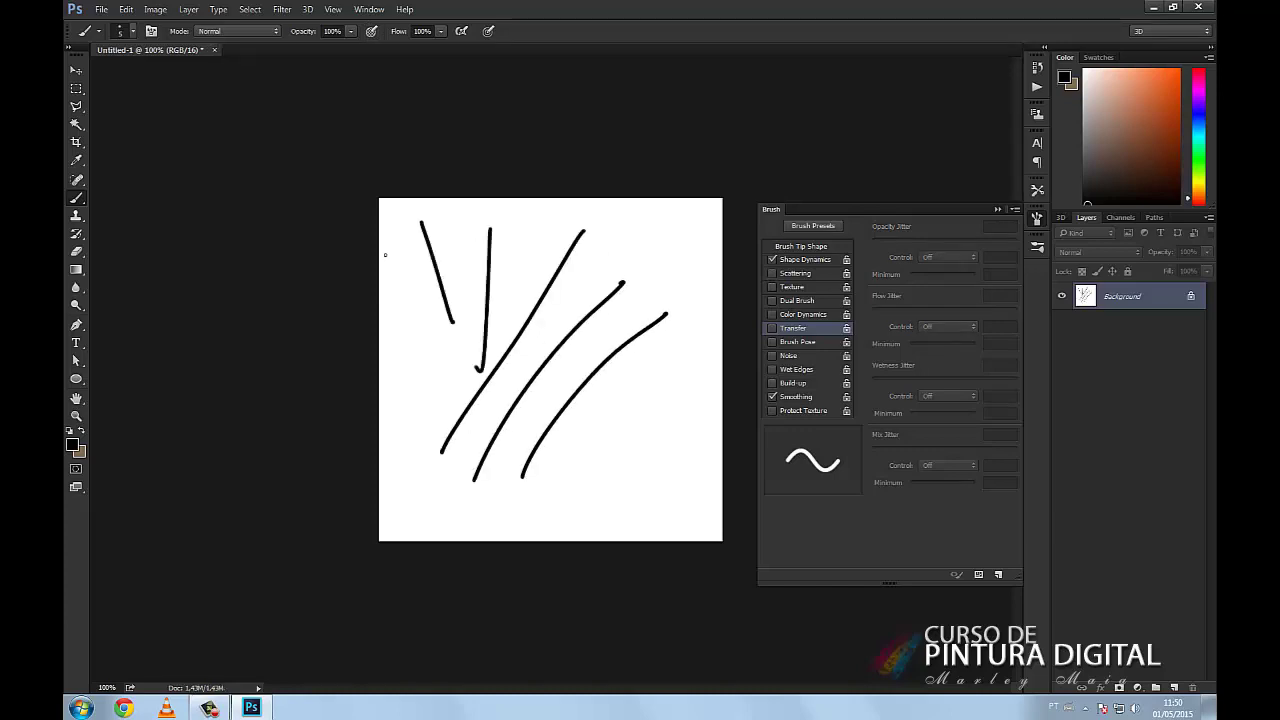
left_click_drag(386, 252, 434, 376)
- Set Size Jitter Control to Pen Pressure and paint six thin pressure test strokes
left_click(820, 260)
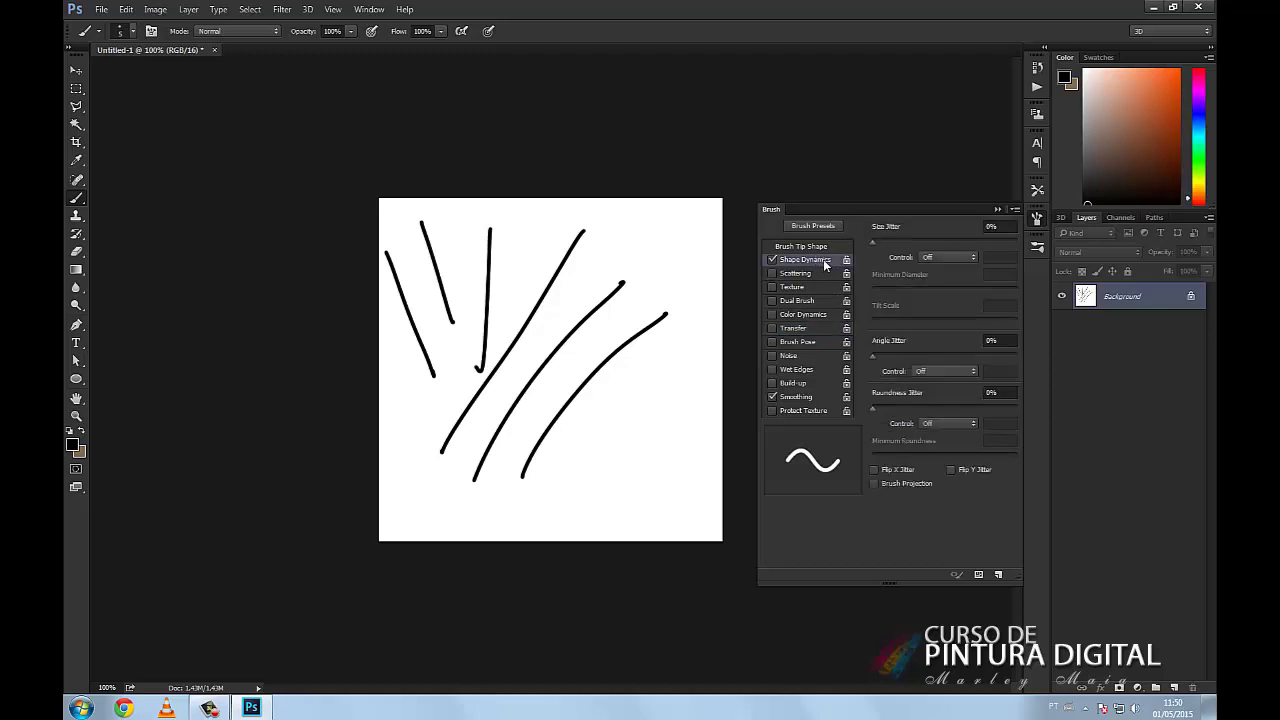
left_click(941, 258)
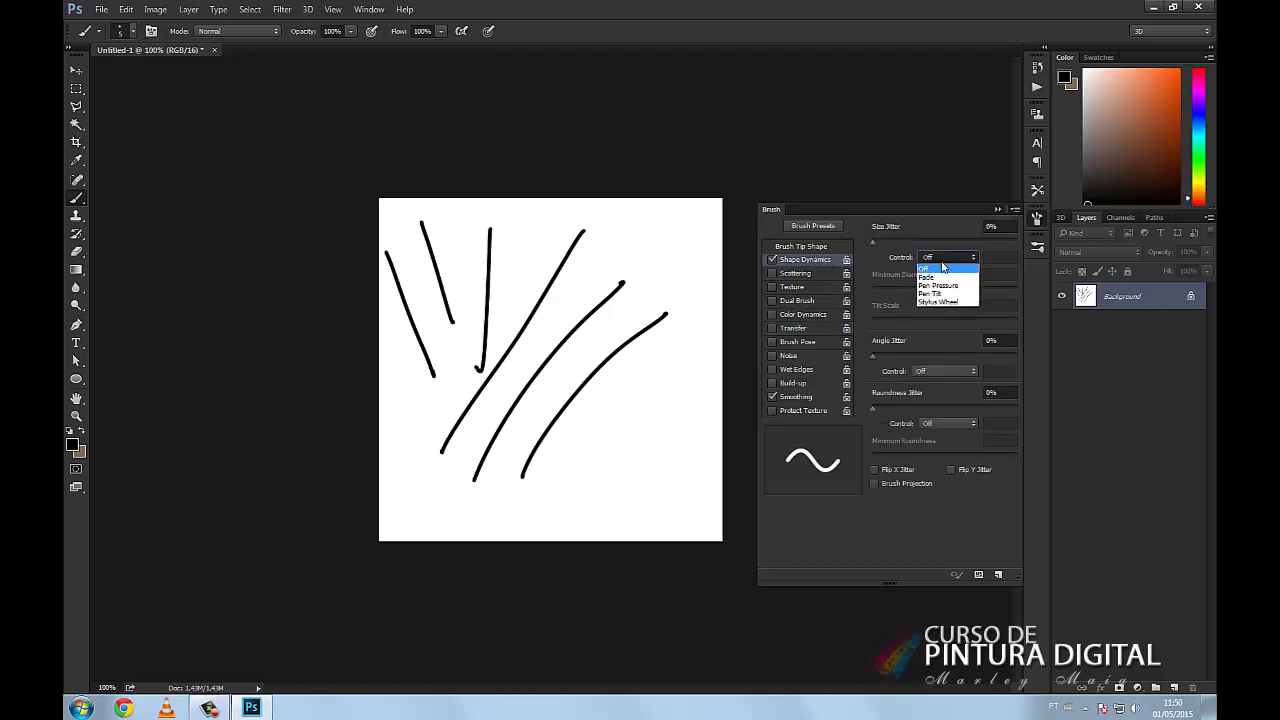
left_click(923, 285)
left_click_drag(658, 229, 664, 345)
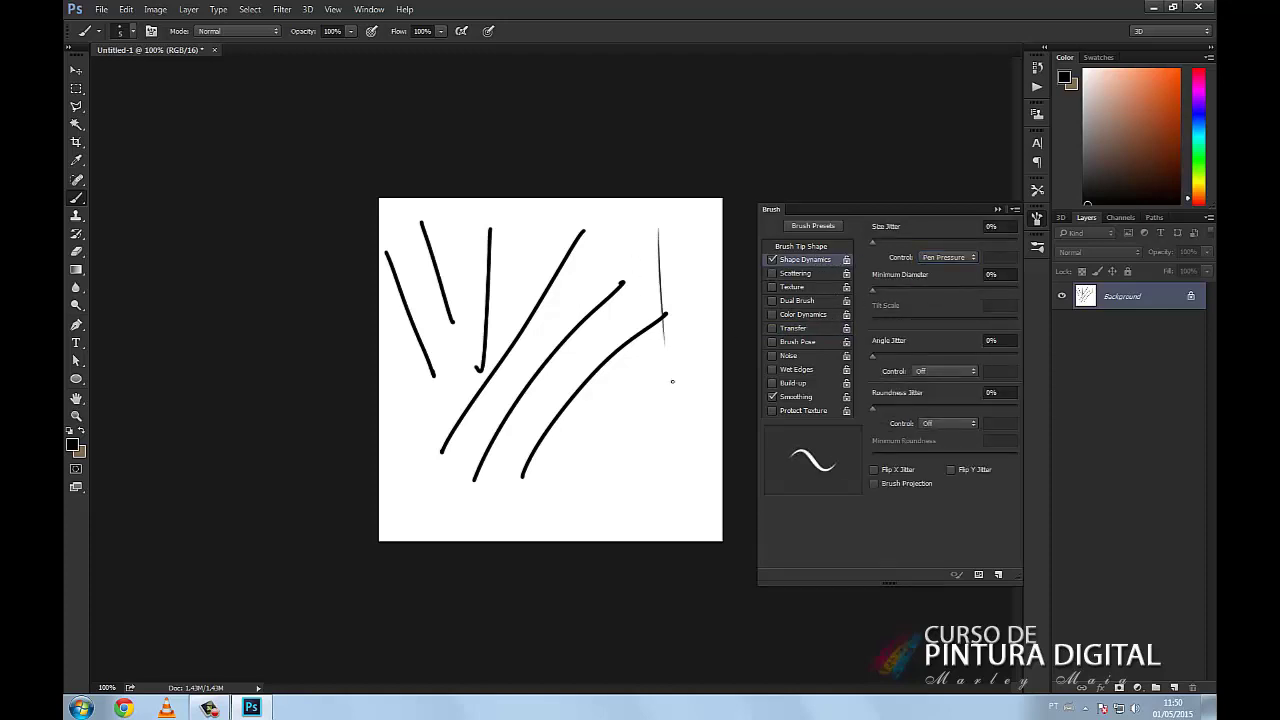
left_click_drag(681, 271, 681, 470)
left_click_drag(682, 300, 627, 412)
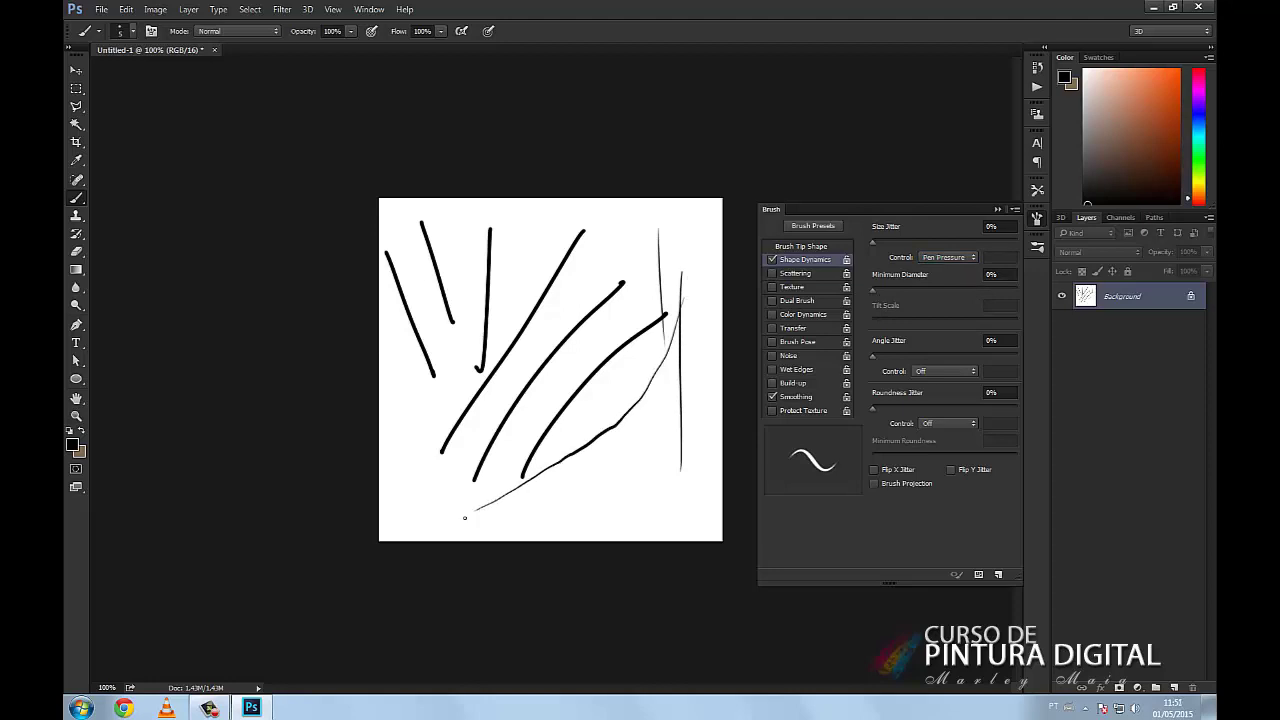
left_click_drag(512, 507, 628, 505)
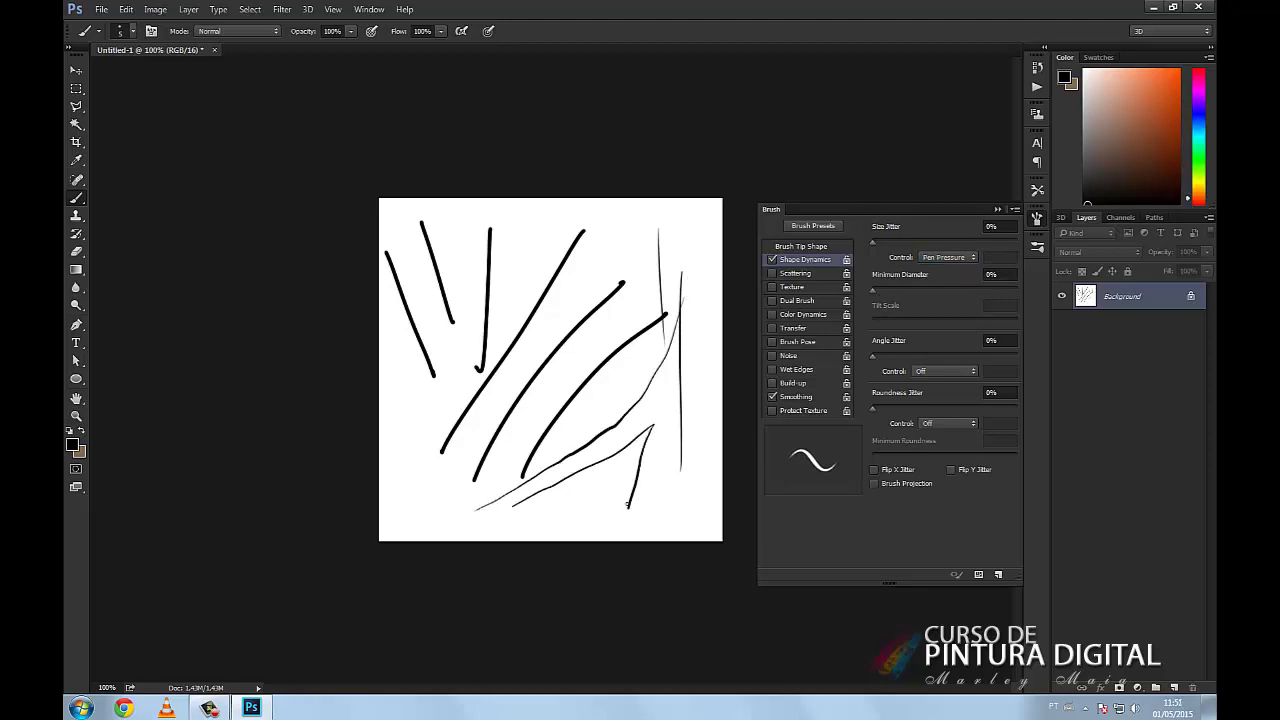
left_click_drag(597, 230, 630, 406)
left_click_drag(545, 286, 603, 400)
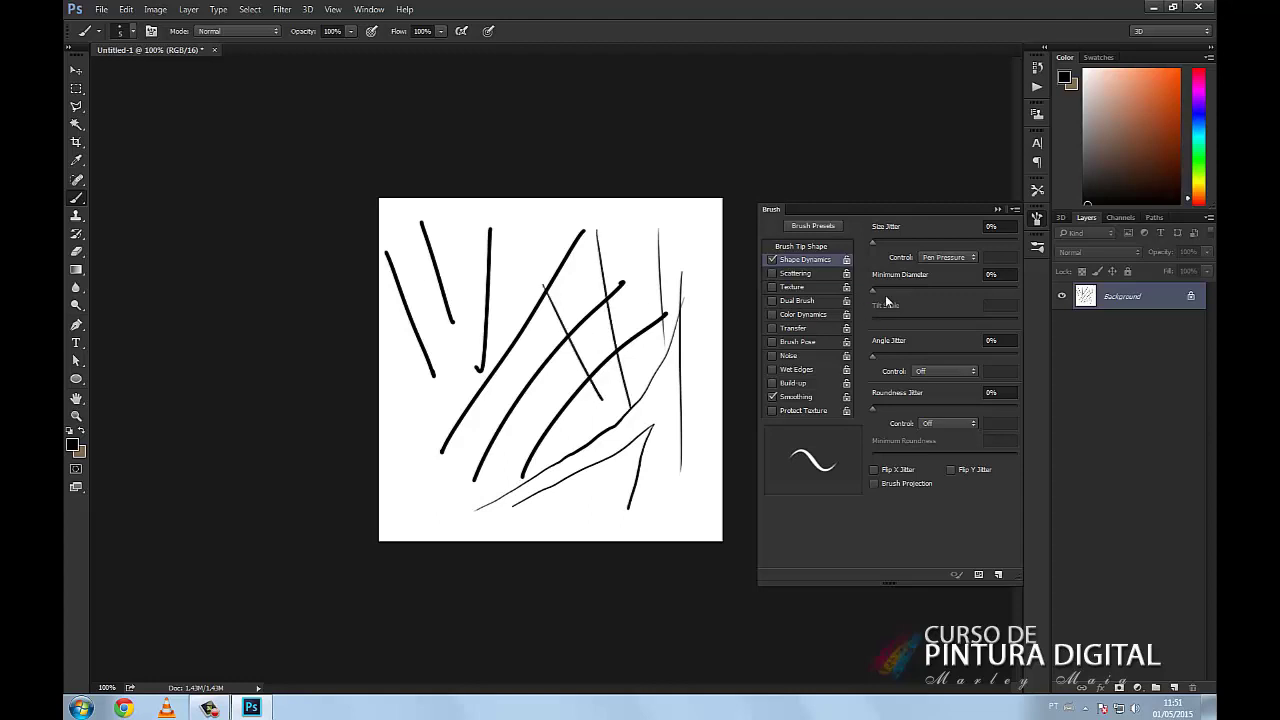
- Raise Minimum Diameter, paint ten more crisscrossing pressure strokes, and close the Brush panel
left_click_drag(873, 288, 908, 288)
left_click_drag(631, 268, 630, 386)
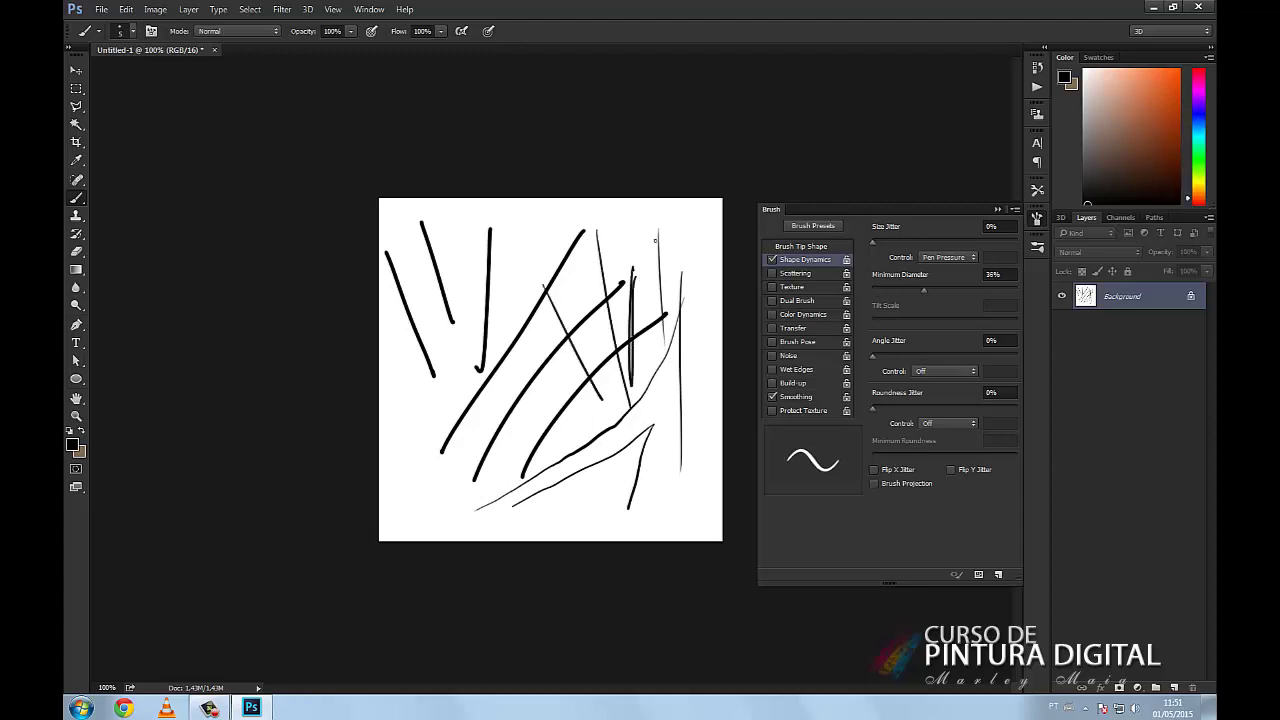
left_click_drag(651, 230, 660, 310)
left_click_drag(488, 298, 633, 232)
left_click_drag(436, 390, 606, 274)
left_click_drag(464, 348, 490, 410)
left_click_drag(472, 430, 446, 470)
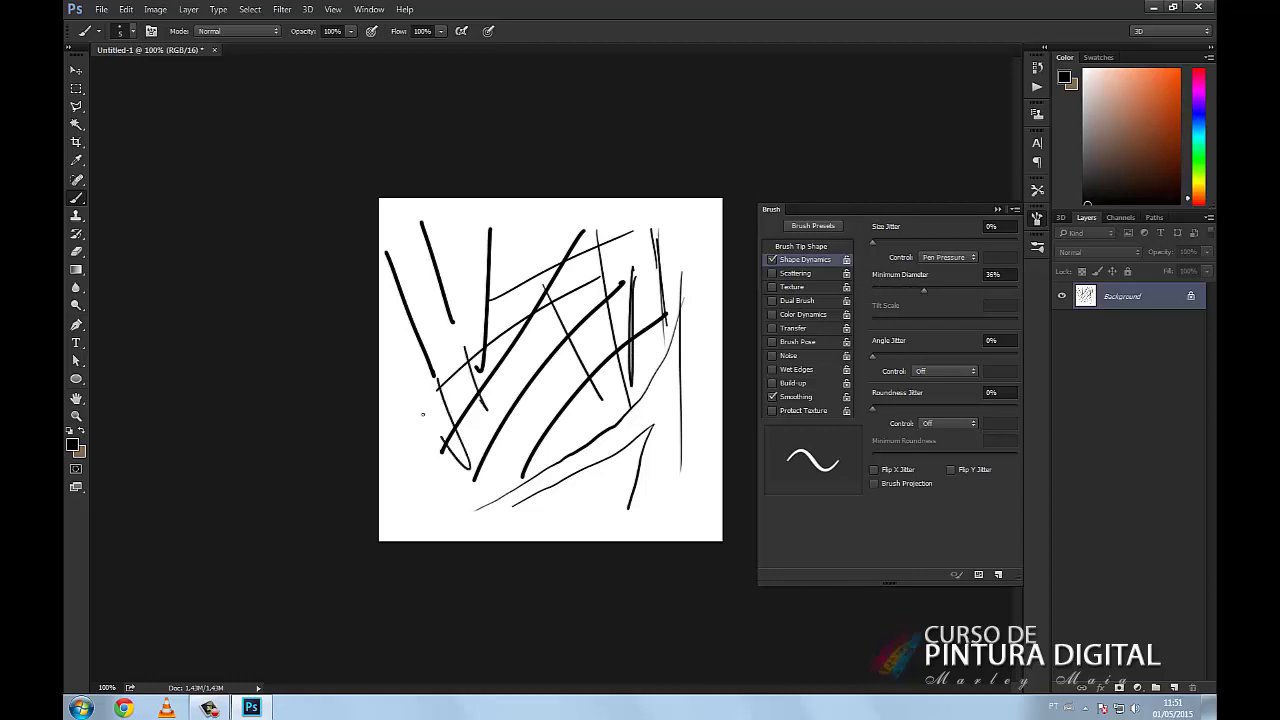
left_click_drag(420, 402, 458, 528)
left_click_drag(408, 490, 444, 530)
left_click_drag(488, 304, 544, 434)
left_click_drag(498, 266, 586, 428)
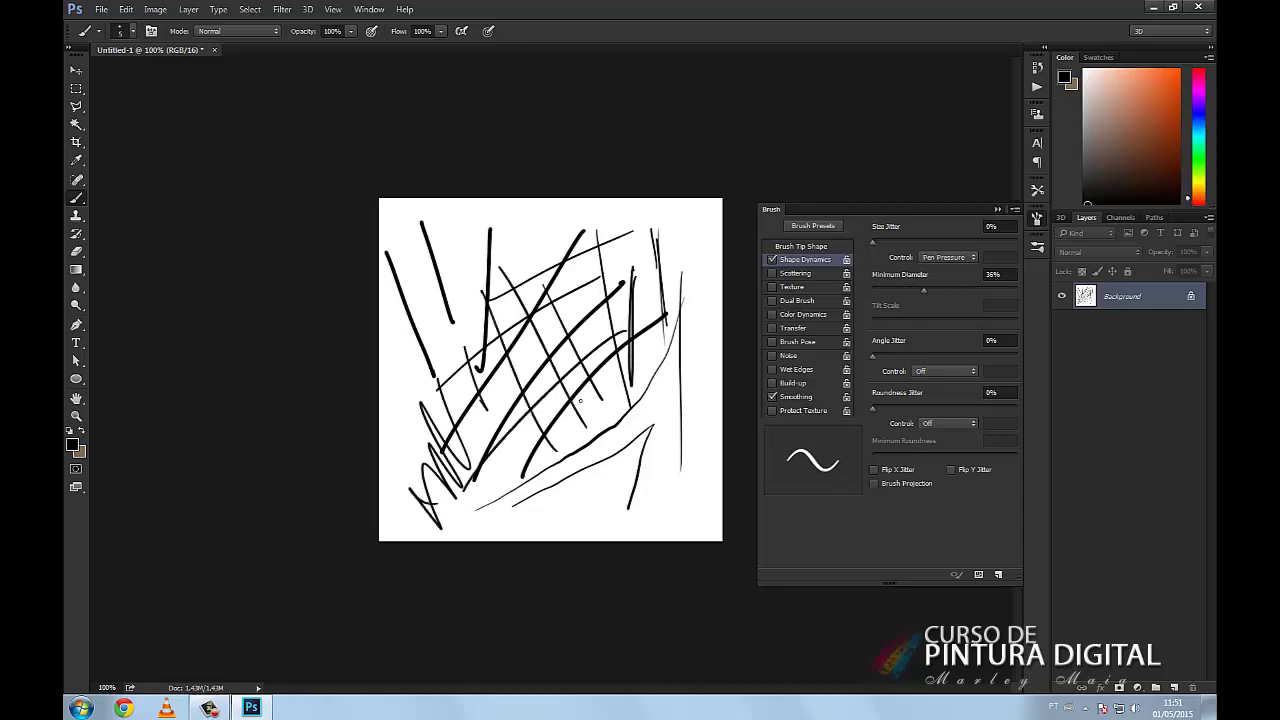
left_click(997, 209)
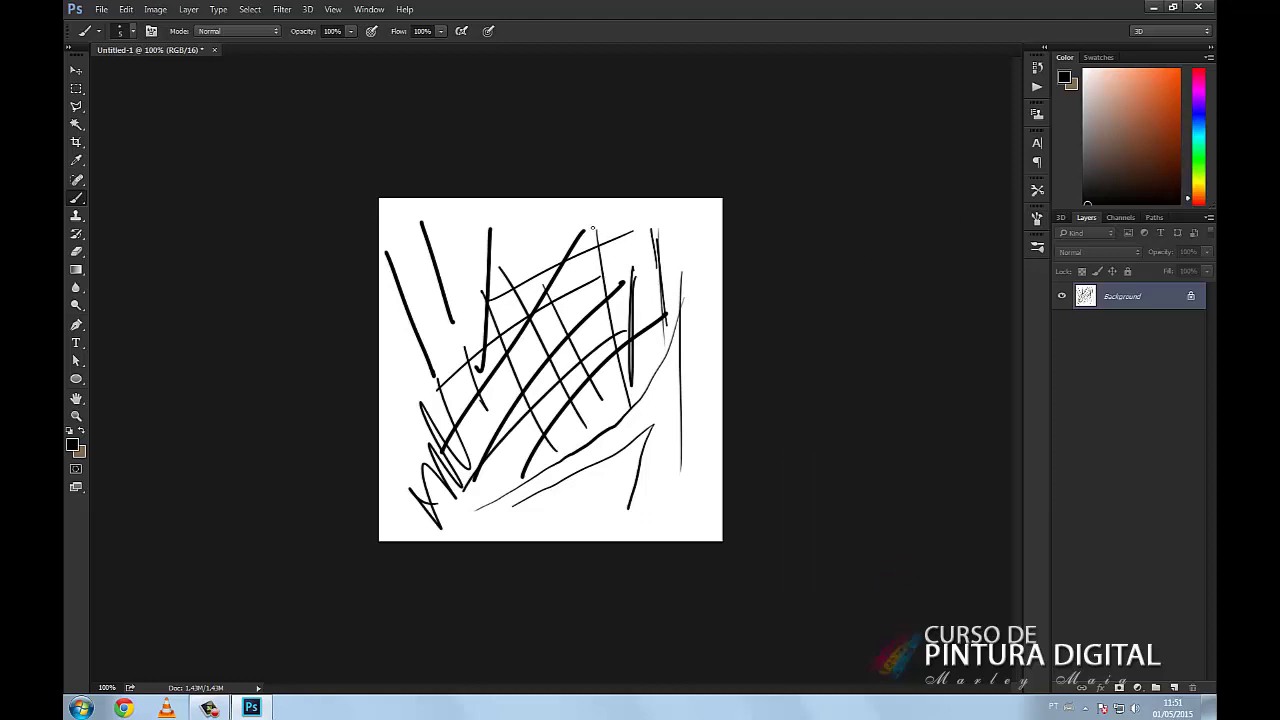
- Paint seven more thin pressure strokes near the canvas edges, then start a new document
mouse_move(398, 405)
left_mouse_down()
mouse_move(563, 216)
mouse_move(401, 407)
left_mouse_up()
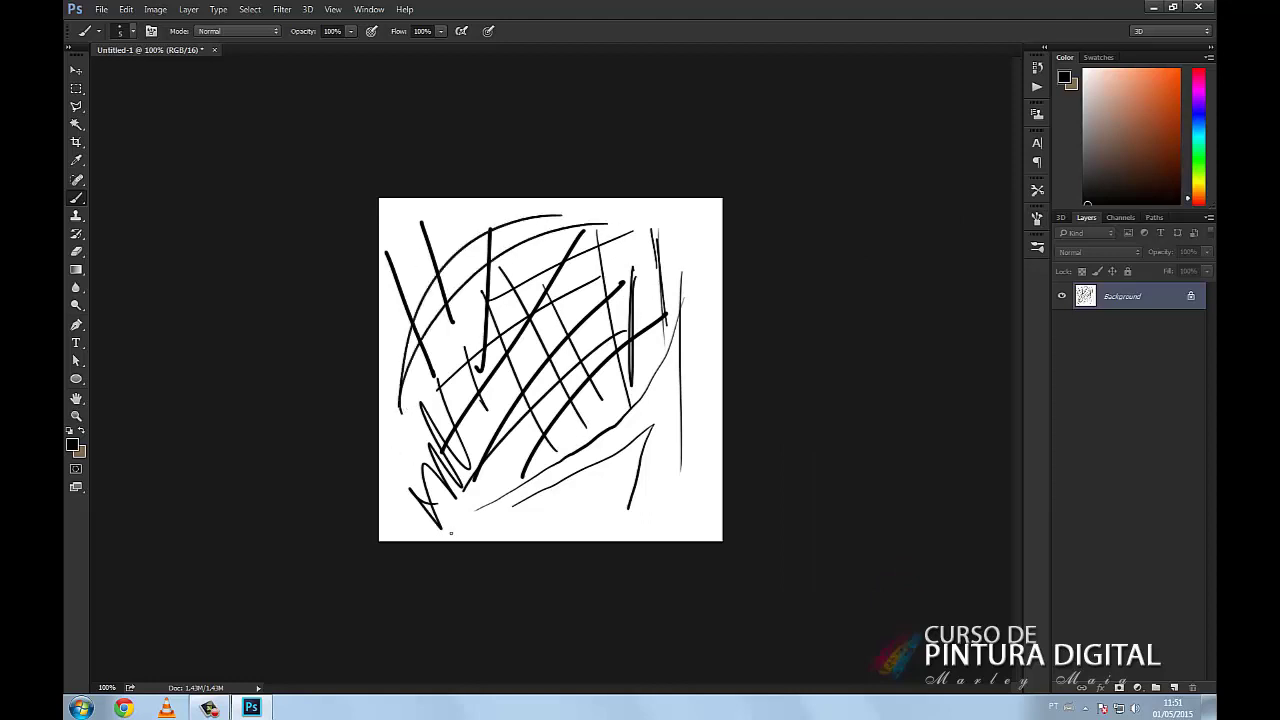
left_click_drag(450, 533, 606, 479)
left_click_drag(525, 532, 660, 477)
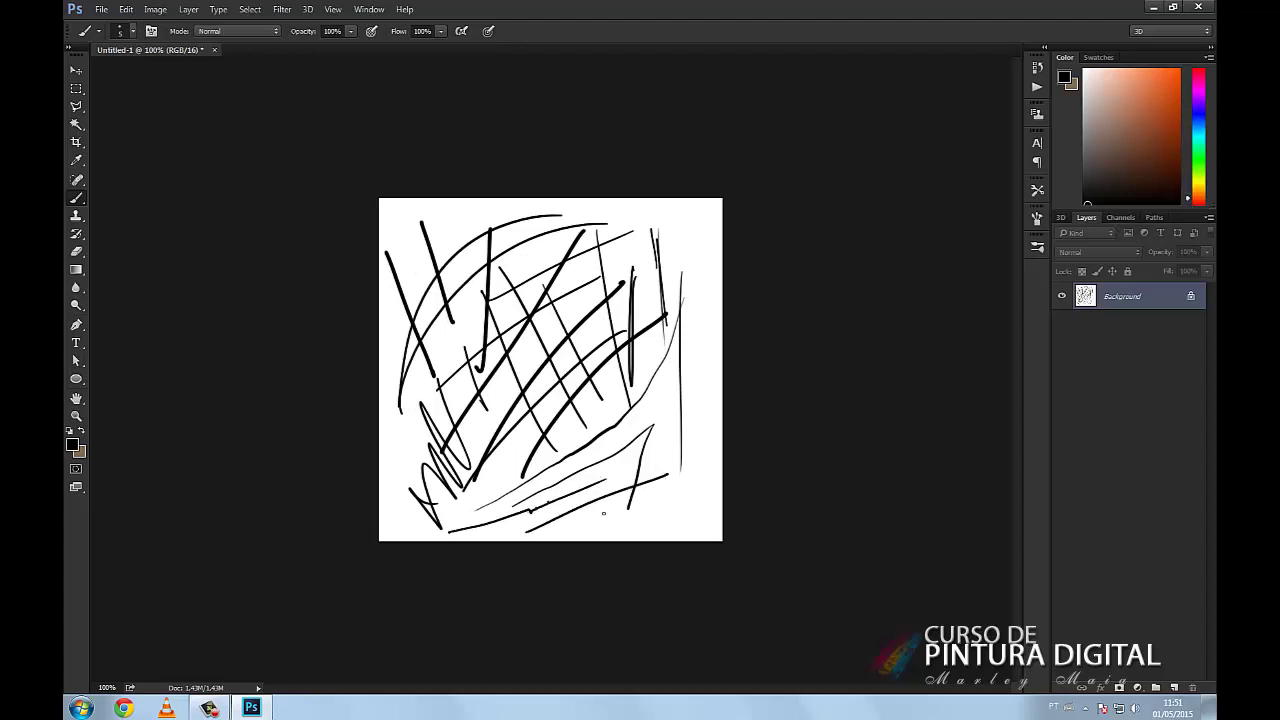
left_click_drag(565, 540, 722, 455)
left_click_drag(683, 206, 652, 398)
left_click_drag(703, 236, 697, 366)
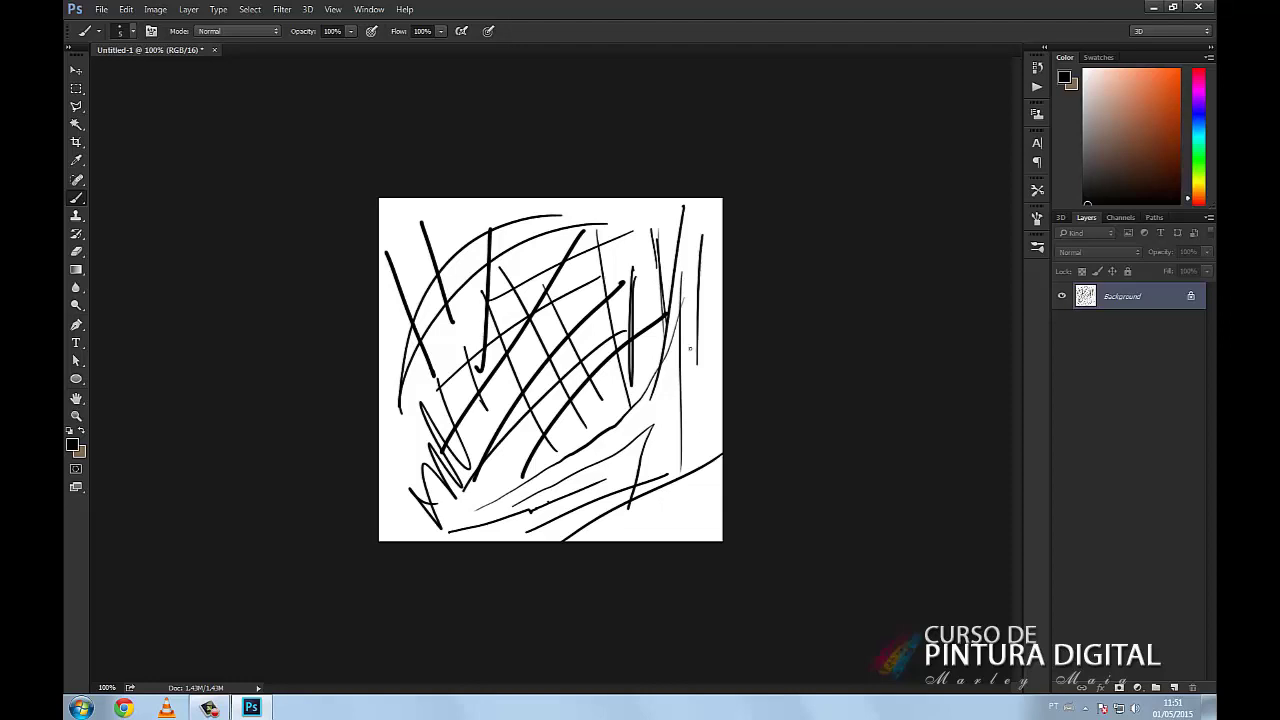
left_click_drag(588, 199, 380, 340)
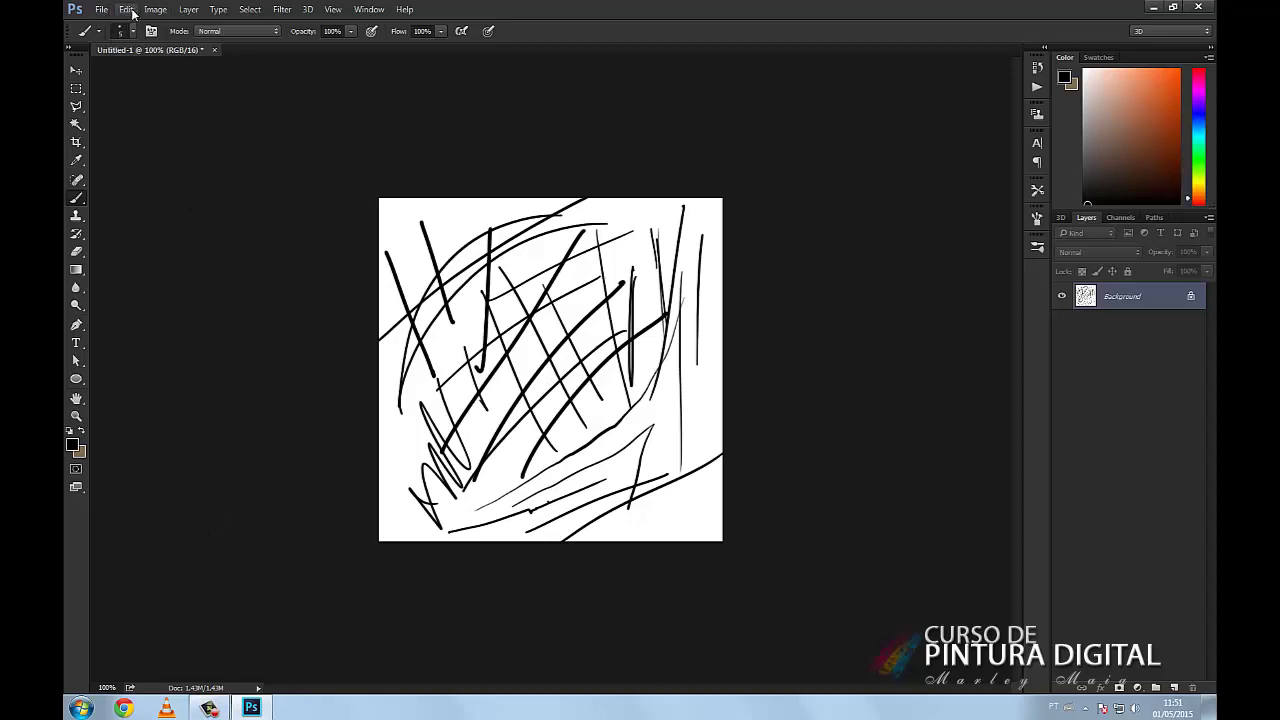
left_click(101, 9)
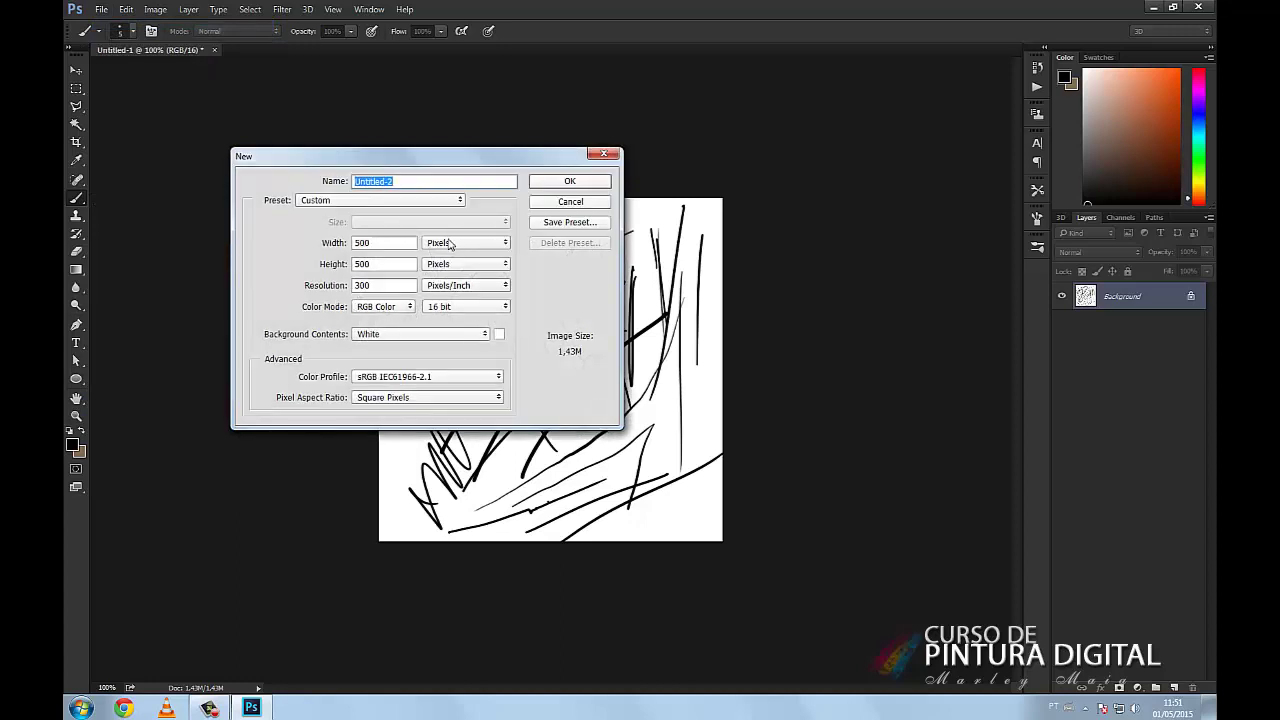
- Try a 200 cm document width in the New dialog, then cancel without creating it
left_click(452, 245)
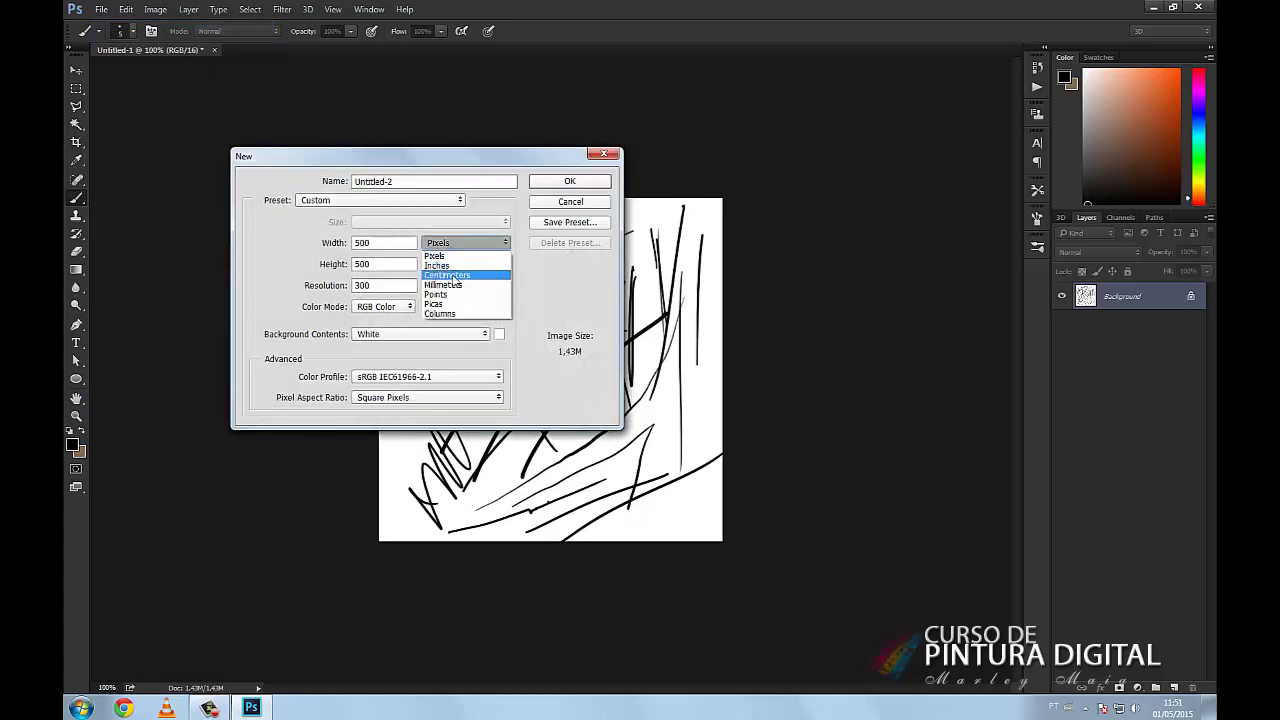
left_click(447, 275)
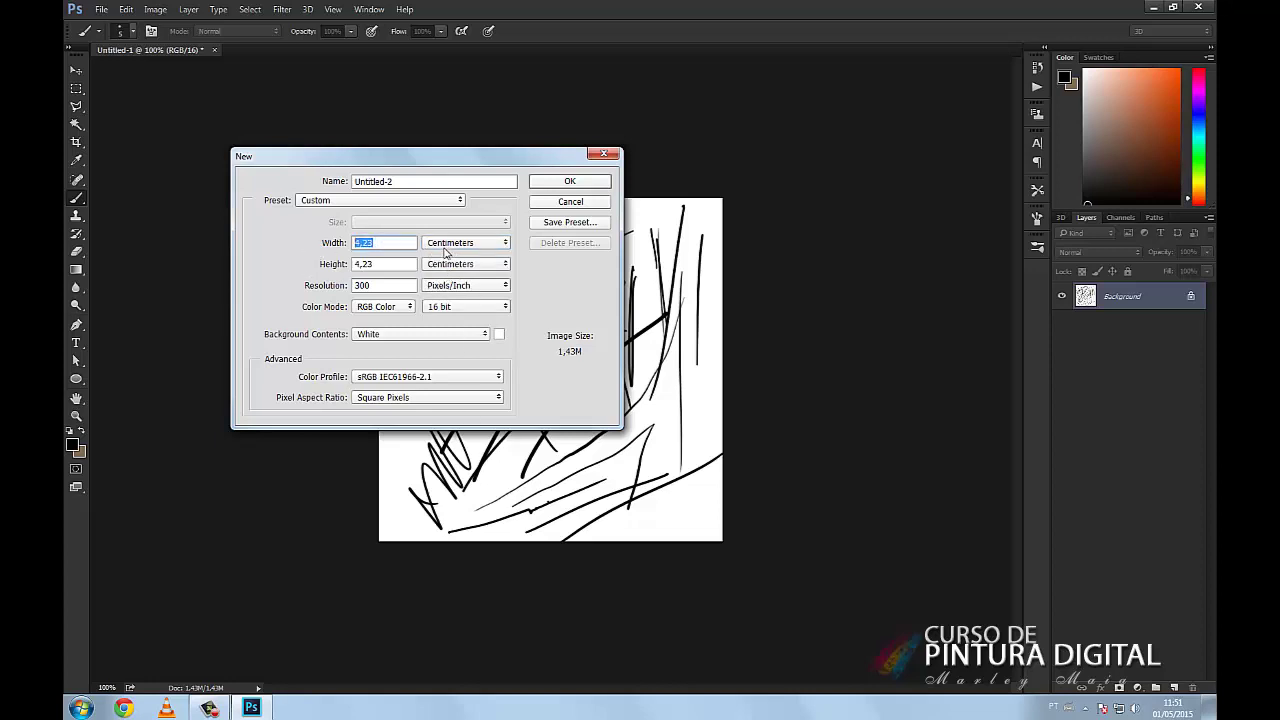
type("20")
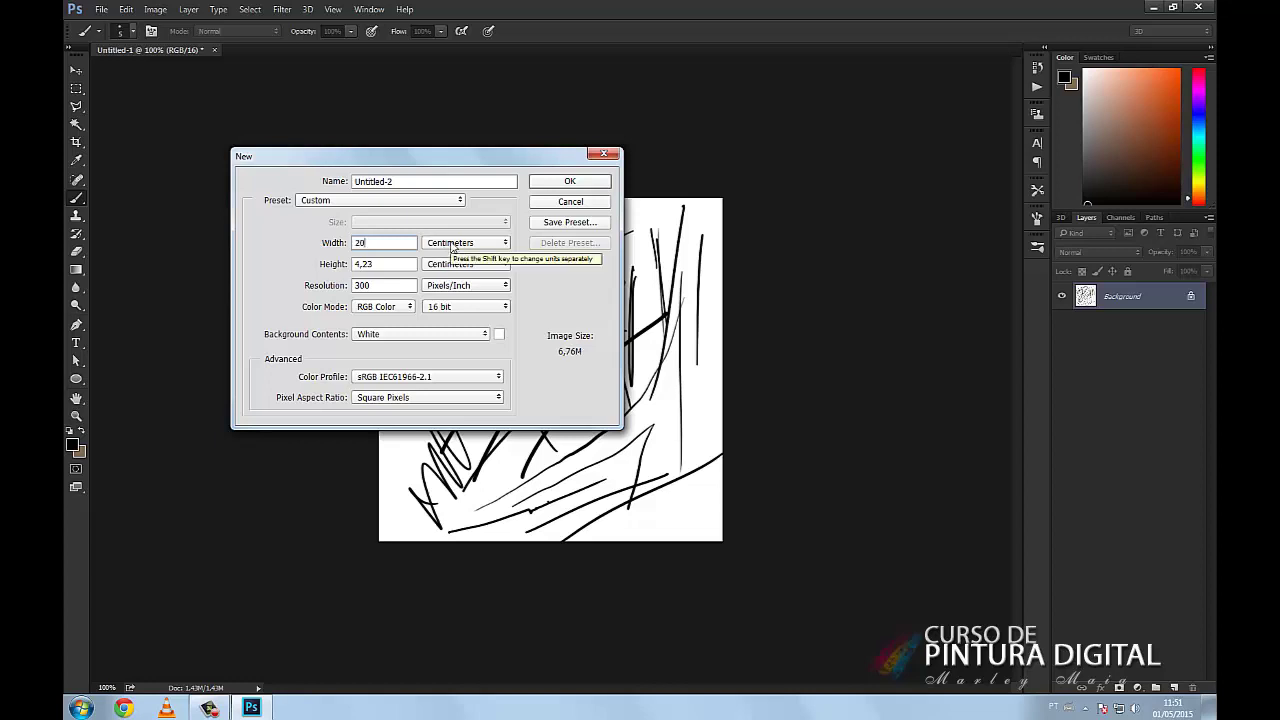
type("0")
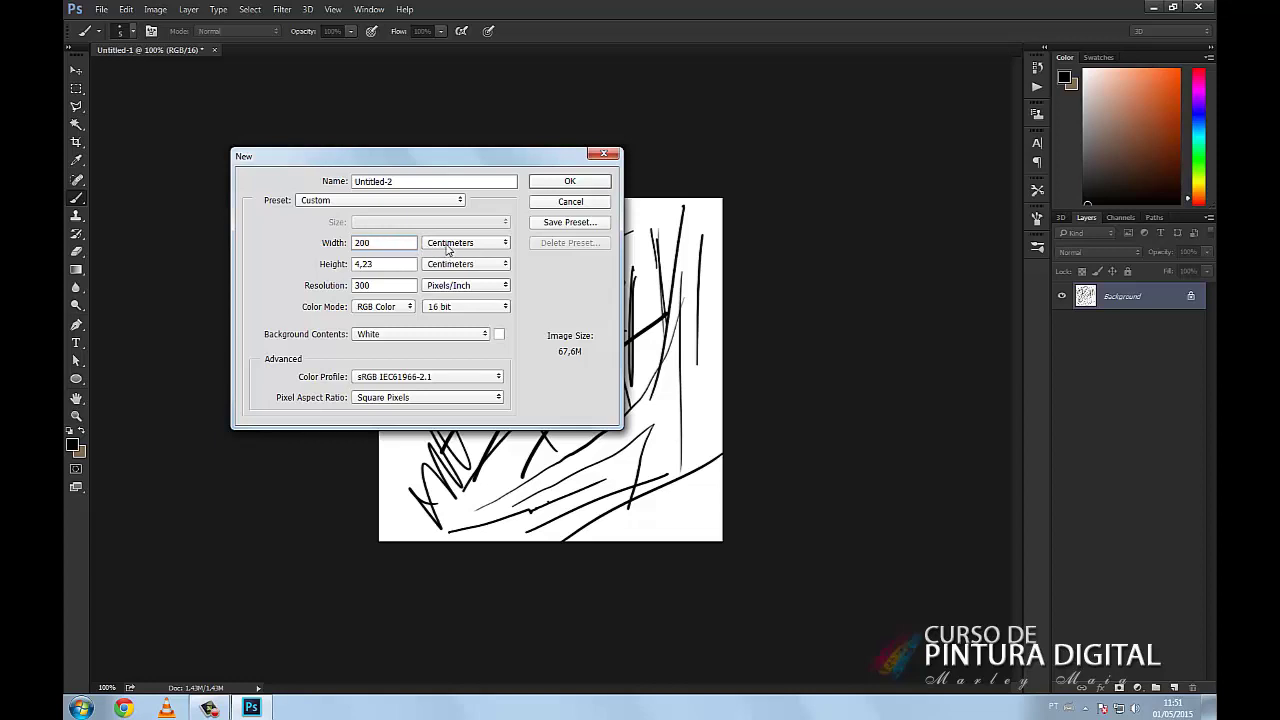
left_click(564, 203)
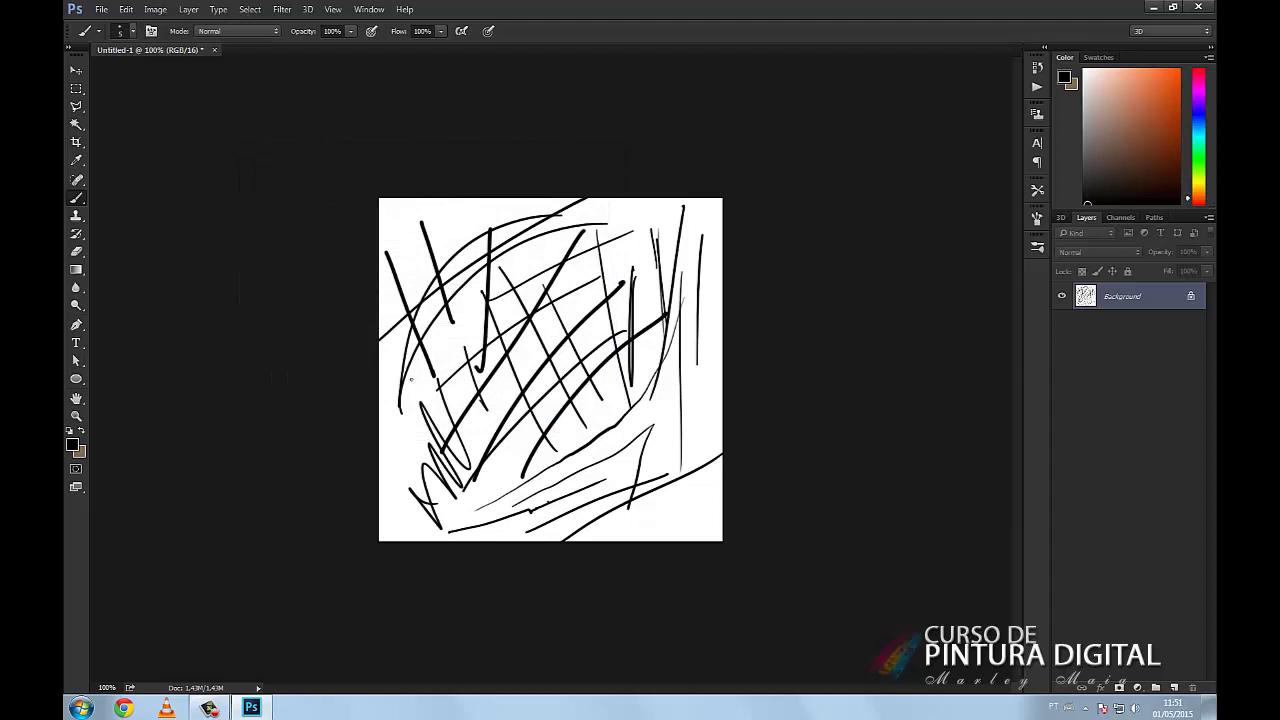
- Draw long pressure strokes up the canvas and toward its right edge, plus thin lower strokes
left_click_drag(391, 449, 540, 290)
left_click_drag(426, 497, 722, 338)
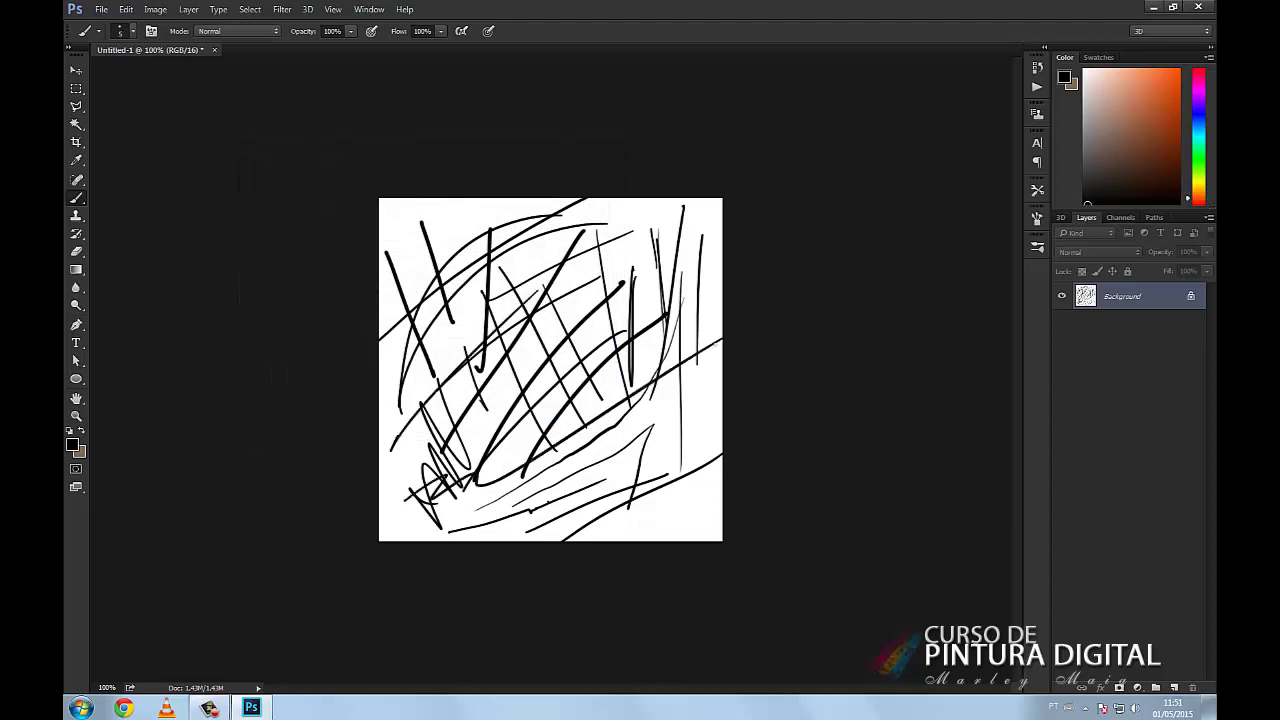
left_click_drag(464, 524, 644, 442)
left_click_drag(632, 486, 691, 464)
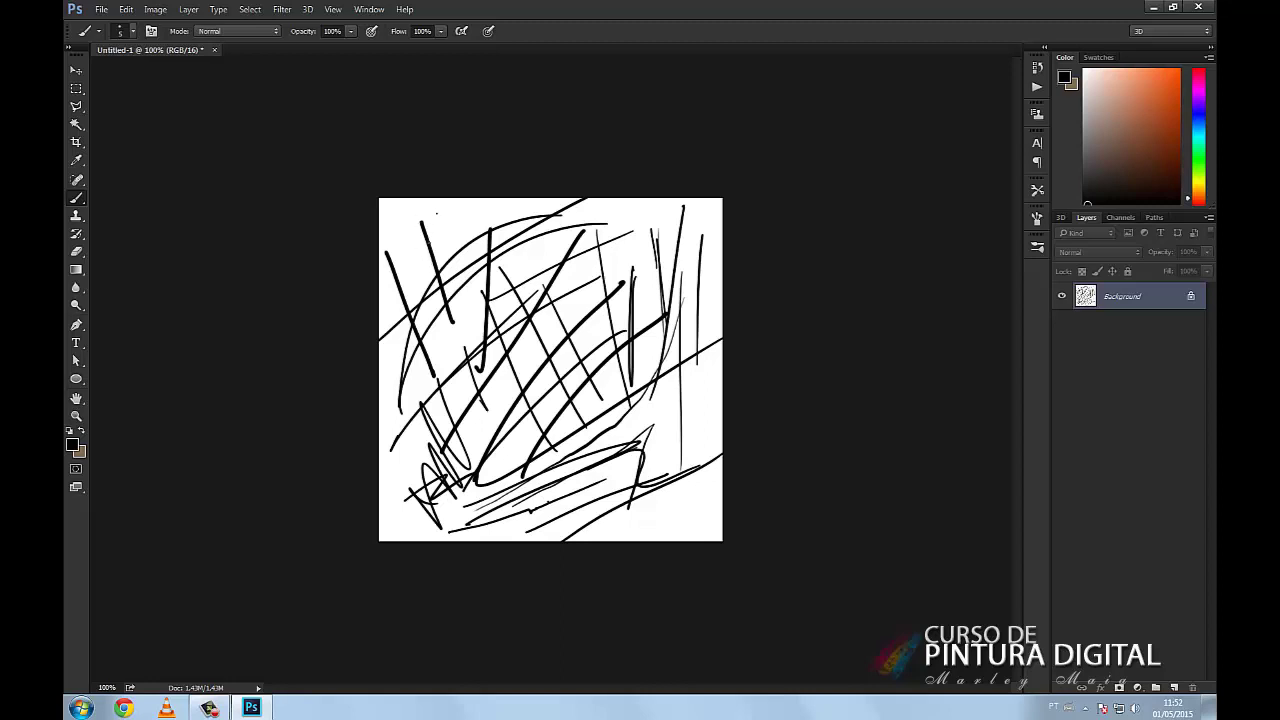
- Add strokes running down from the top-left and hatch a tangle in the lower left
left_click_drag(436, 213, 424, 330)
mouse_move(438, 286)
left_mouse_down()
mouse_move(480, 372)
mouse_move(398, 484)
left_mouse_up()
mouse_move(476, 398)
left_mouse_down()
mouse_move(410, 476)
mouse_move(482, 428)
left_mouse_up()
left_click_drag(400, 488, 484, 456)
mouse_move(384, 492)
left_mouse_down()
mouse_move(470, 494)
mouse_move(392, 488)
mouse_move(462, 540)
left_mouse_up()
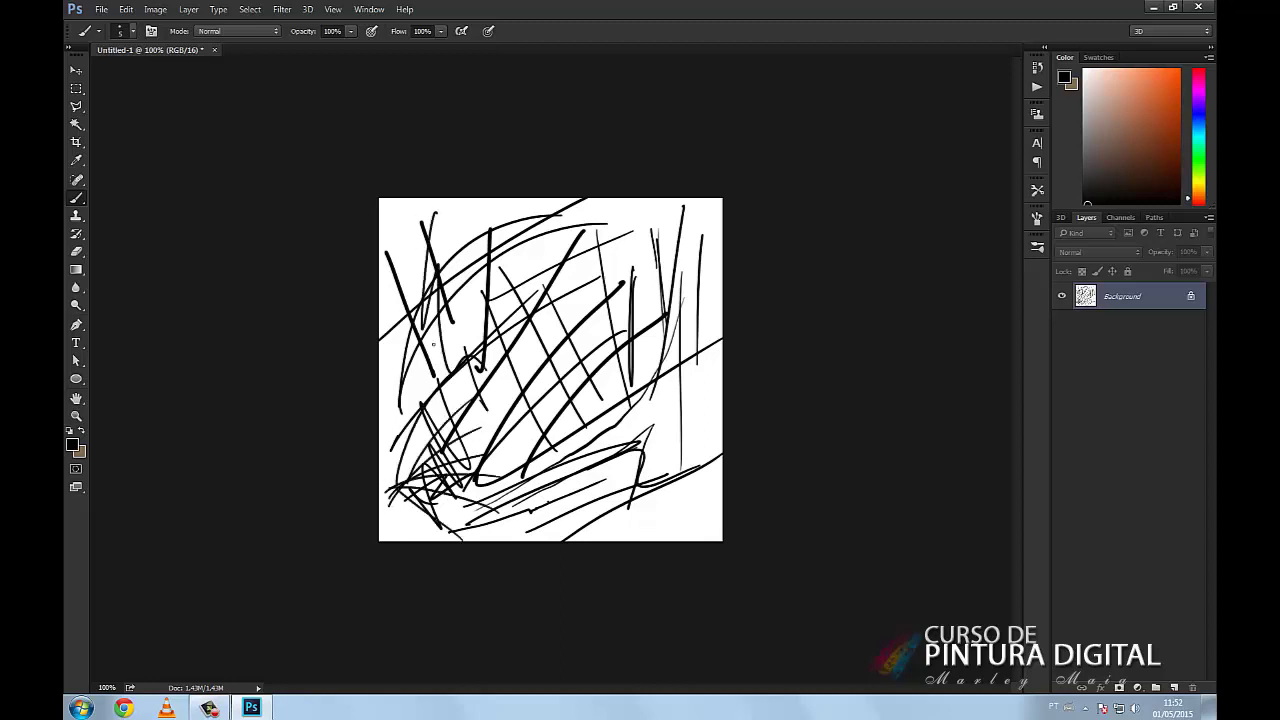
left_click(155, 9)
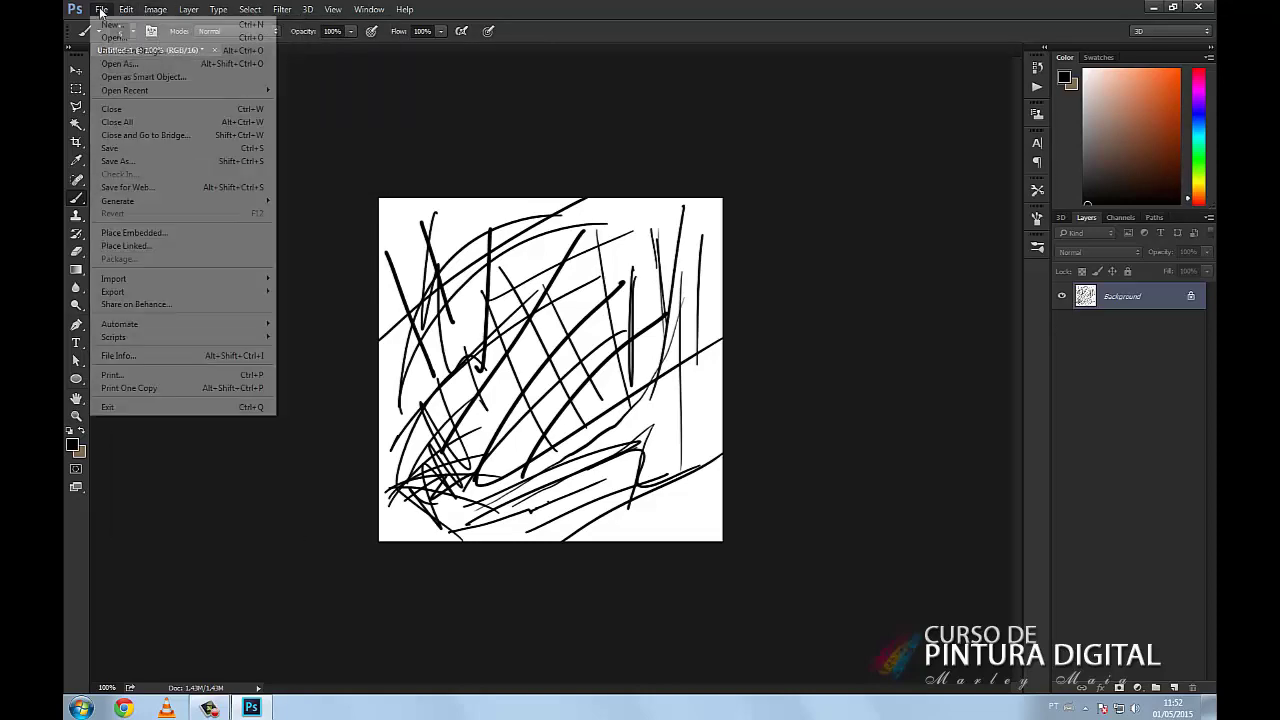
- Create a white 500 × 500 px, 300 ppi document in RGB Color 16 bit
left_click(103, 10)
left_click(110, 24)
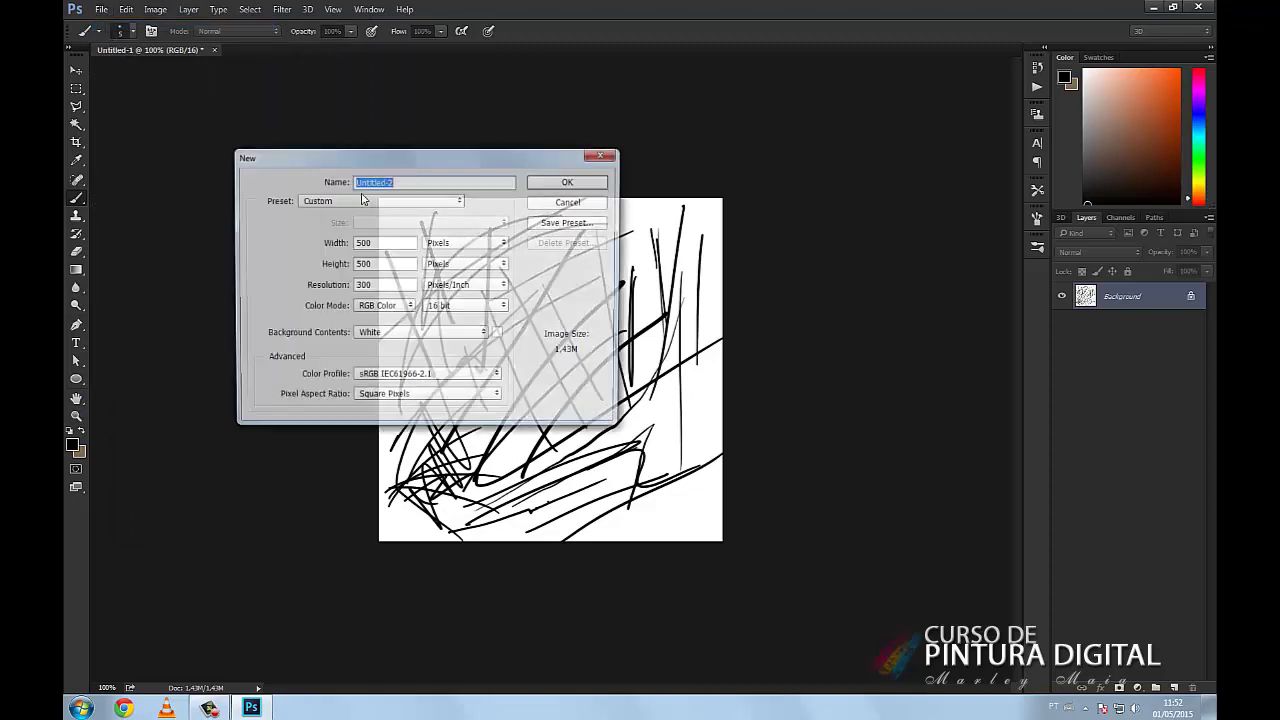
left_click(450, 308)
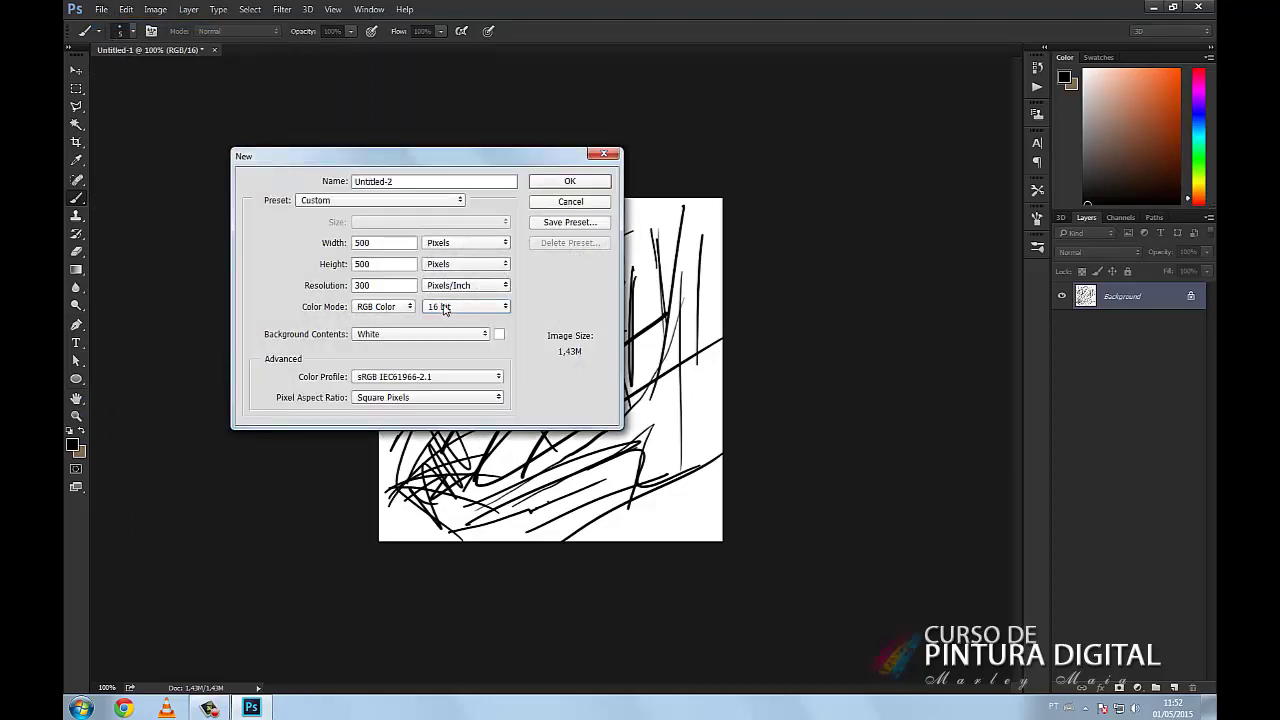
left_click(448, 309)
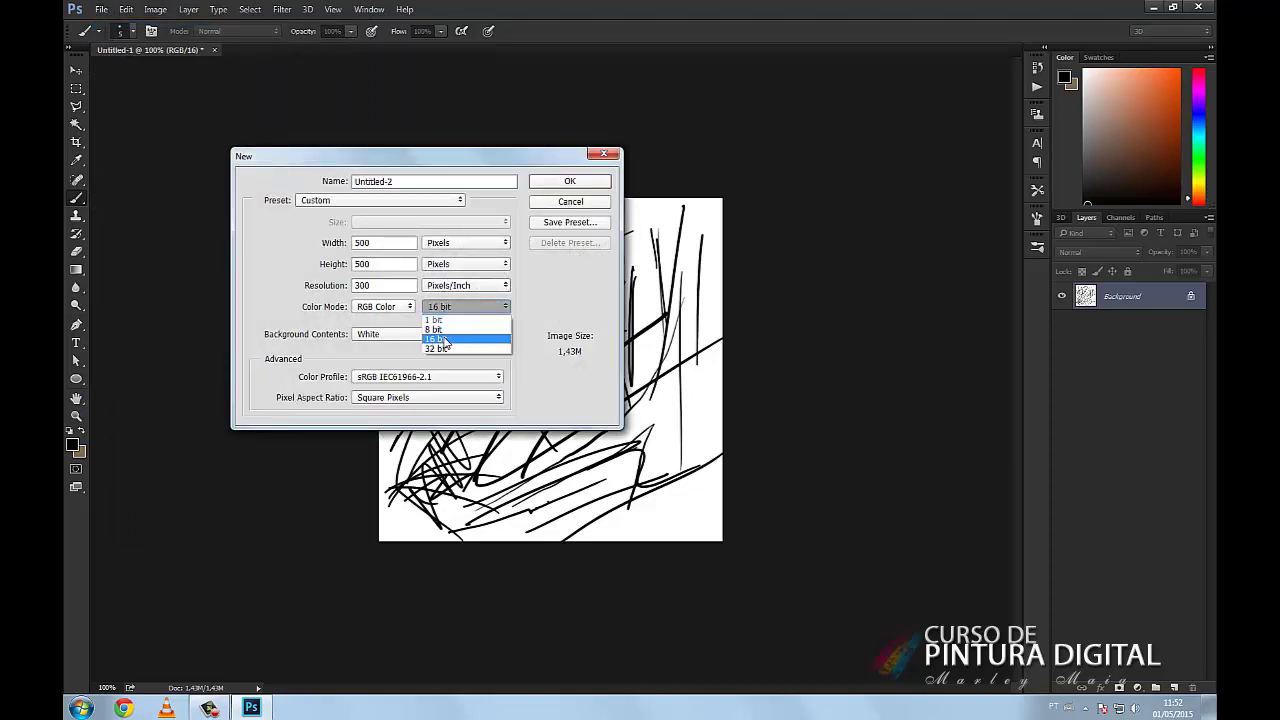
left_click(443, 339)
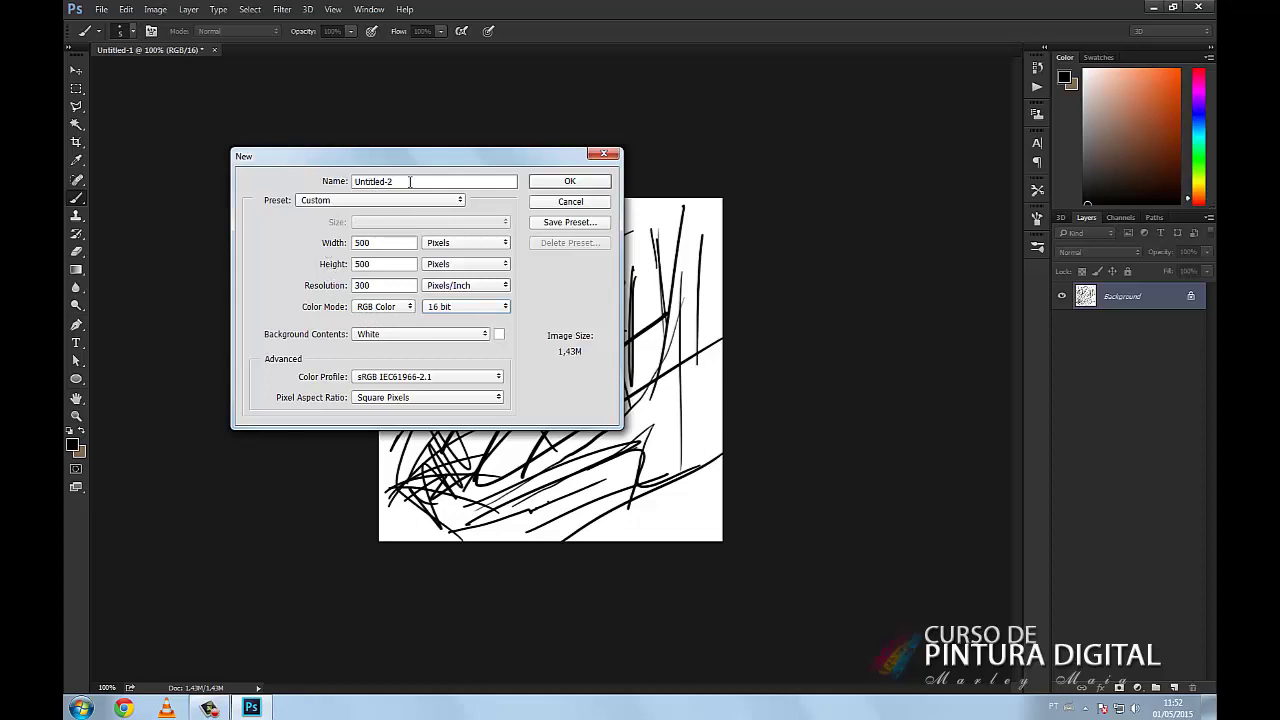
left_click(555, 182)
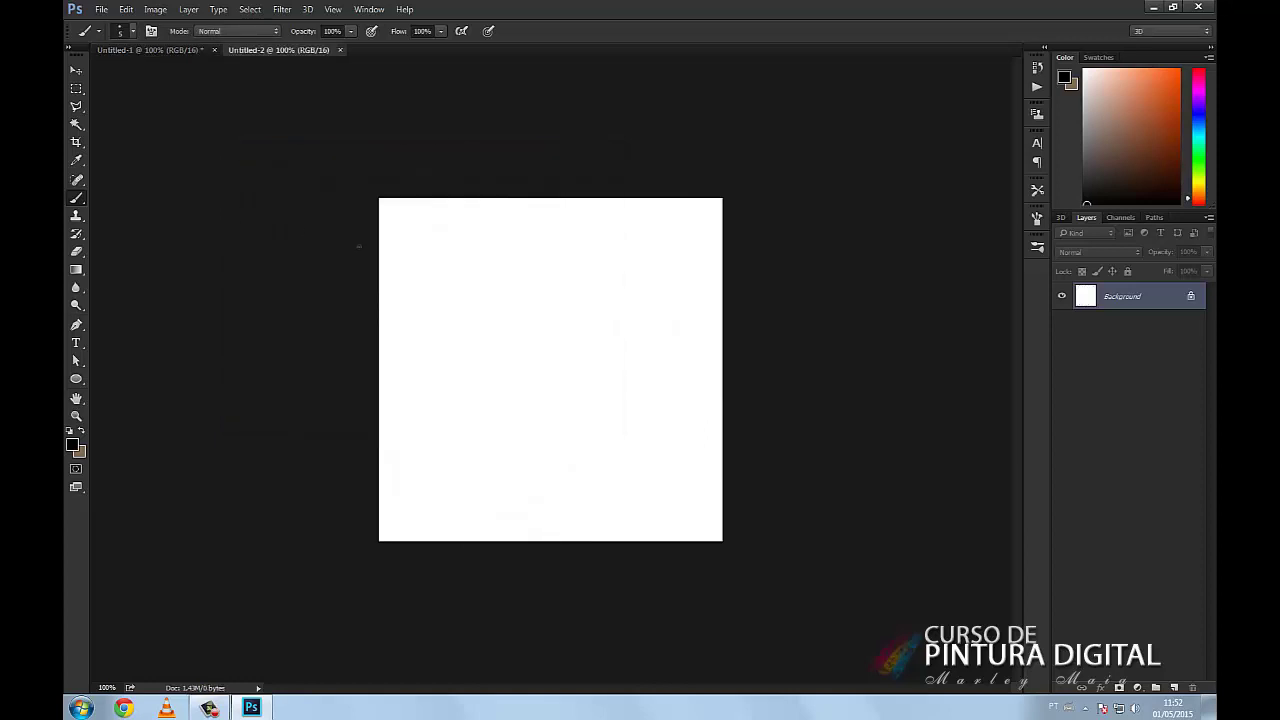
left_click(126, 9)
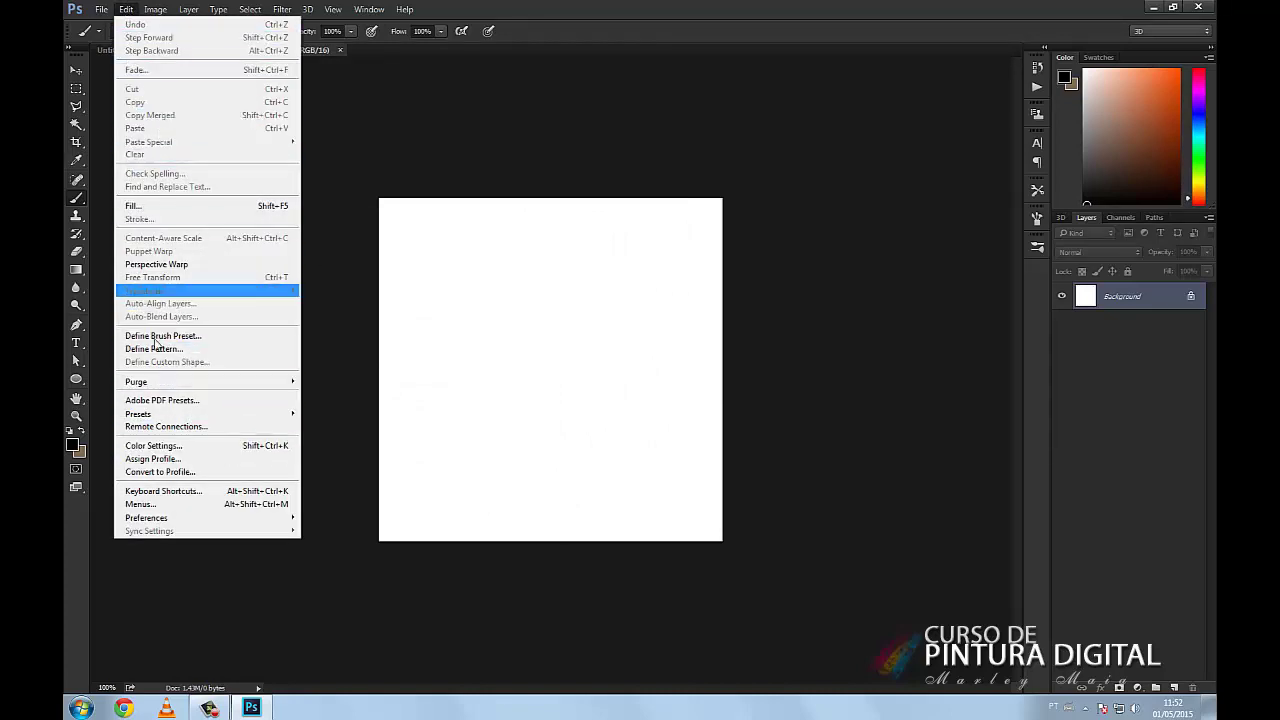
mouse_move(146, 518)
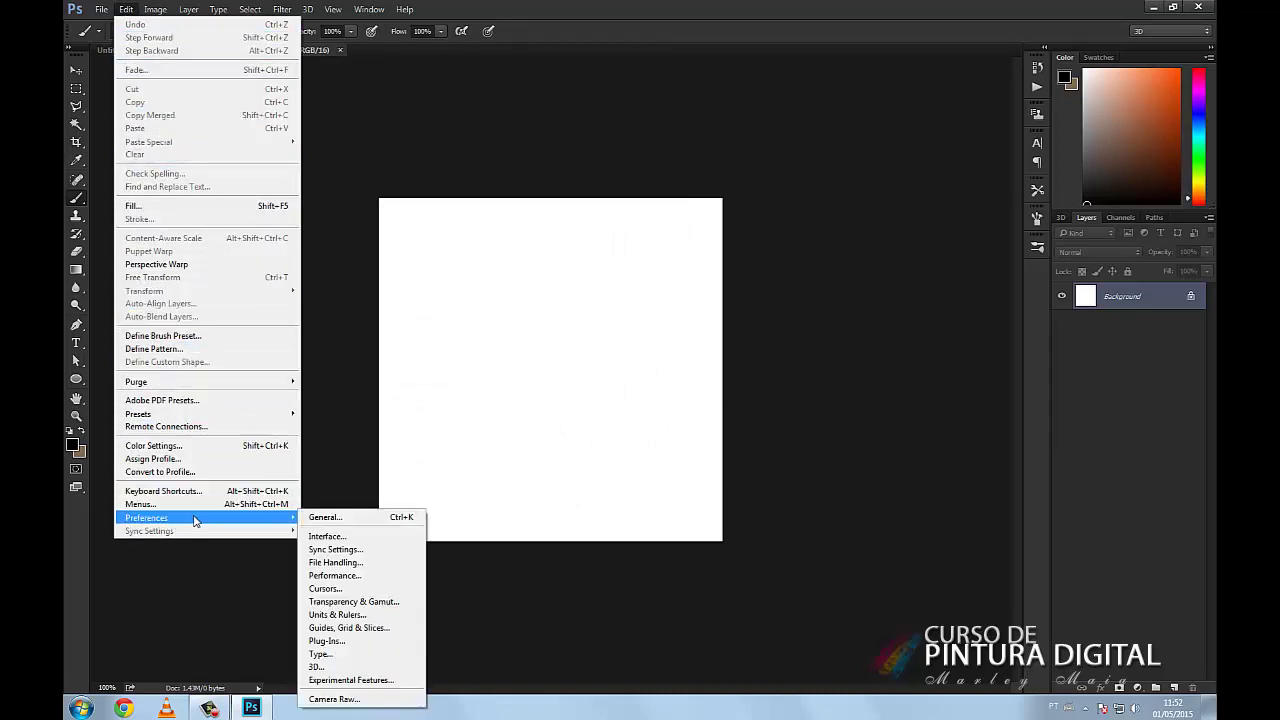
left_click(344, 578)
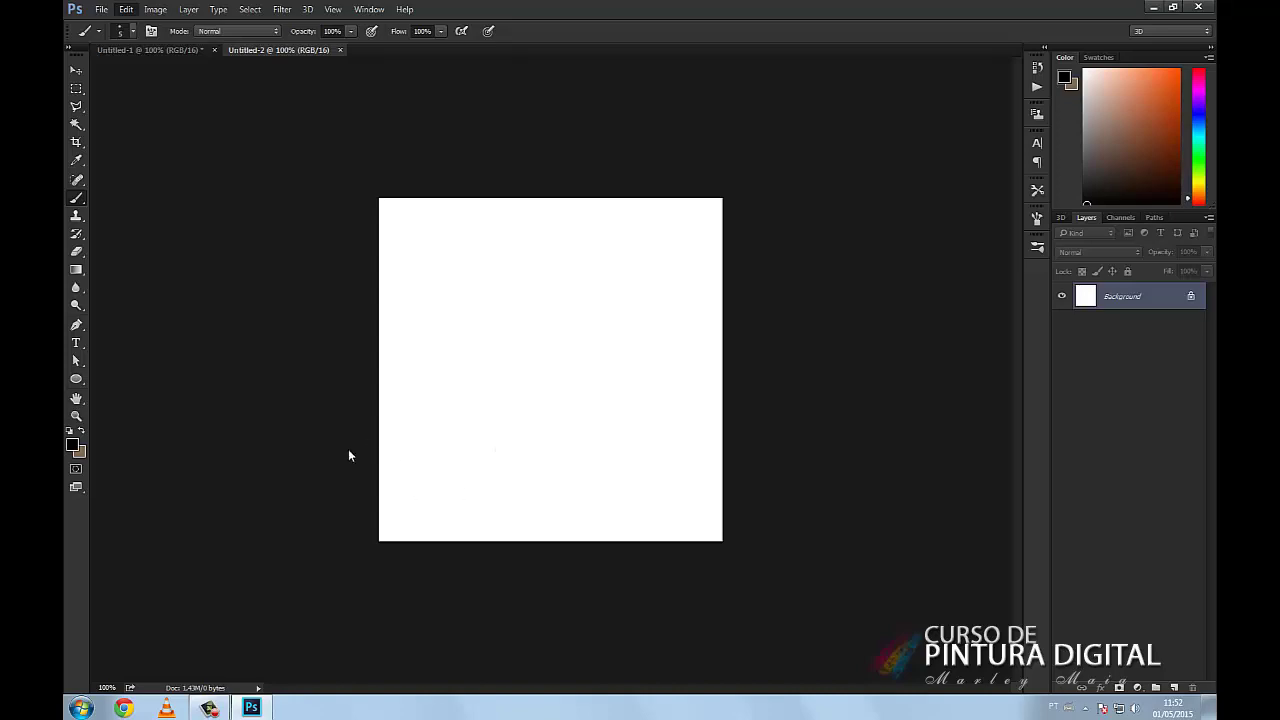
key("i")
key("ctrl+k")
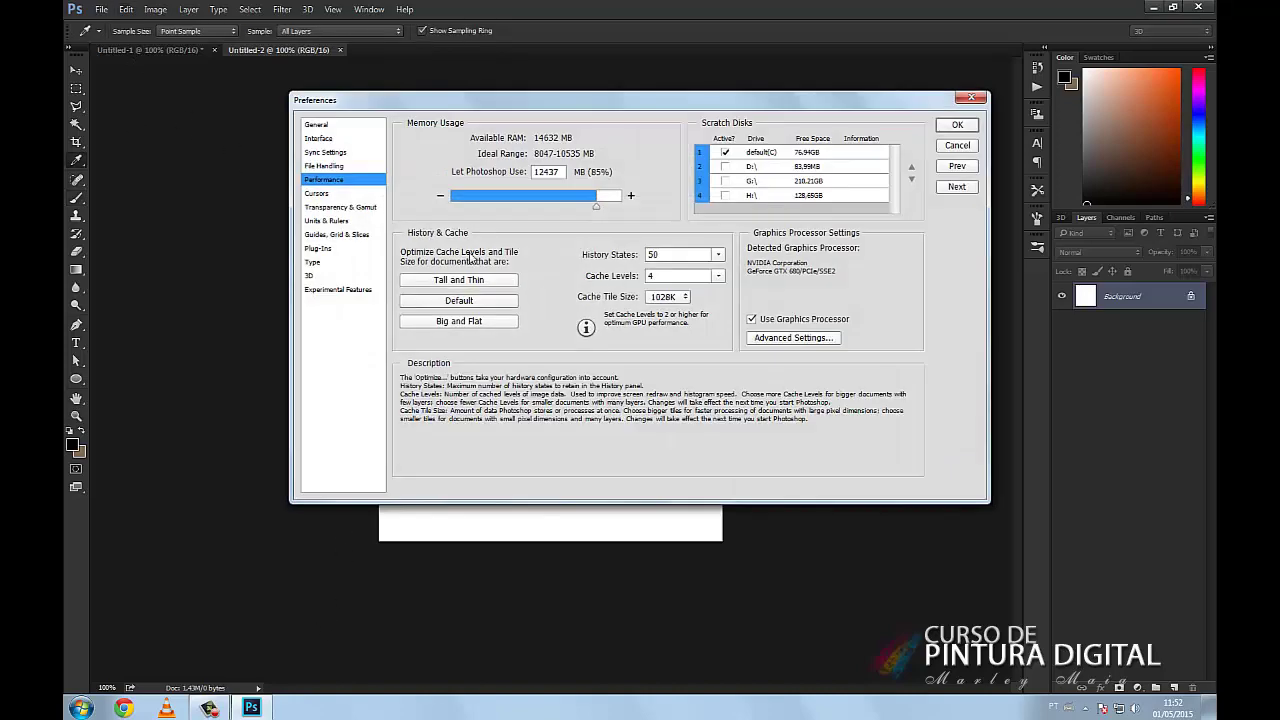
left_click_drag(476, 108, 478, 150)
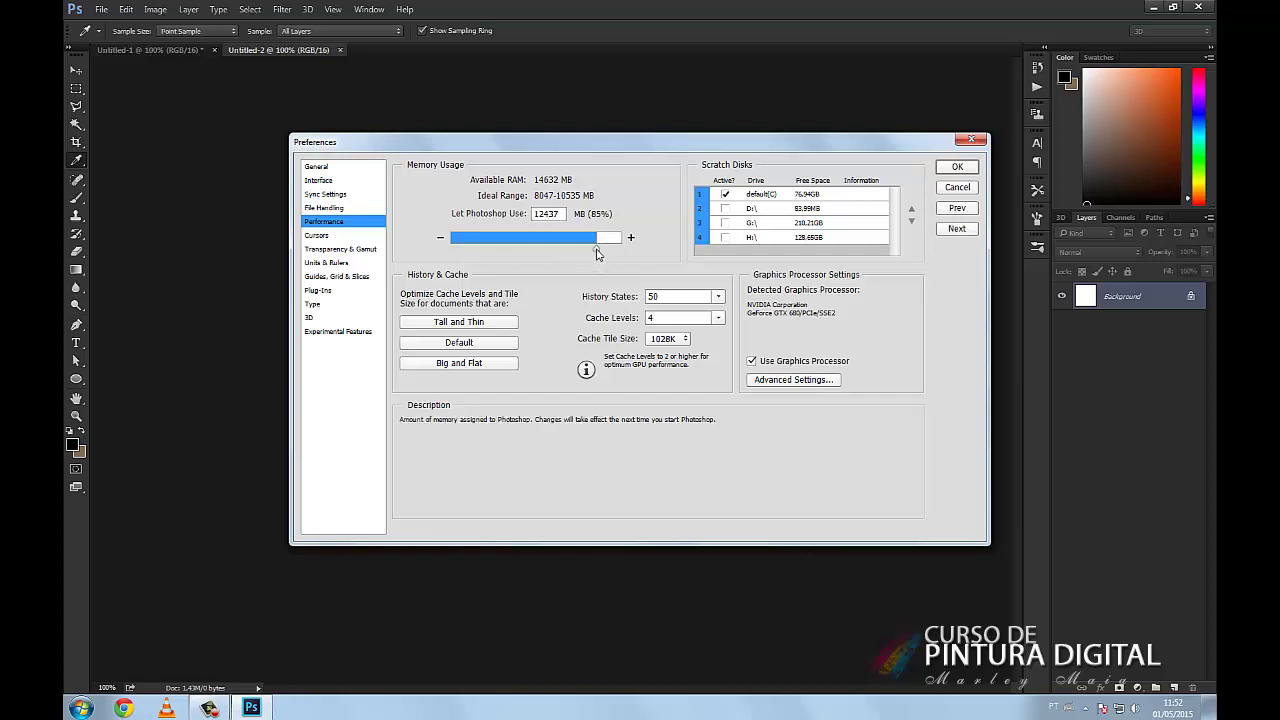
mouse_move(795, 215)
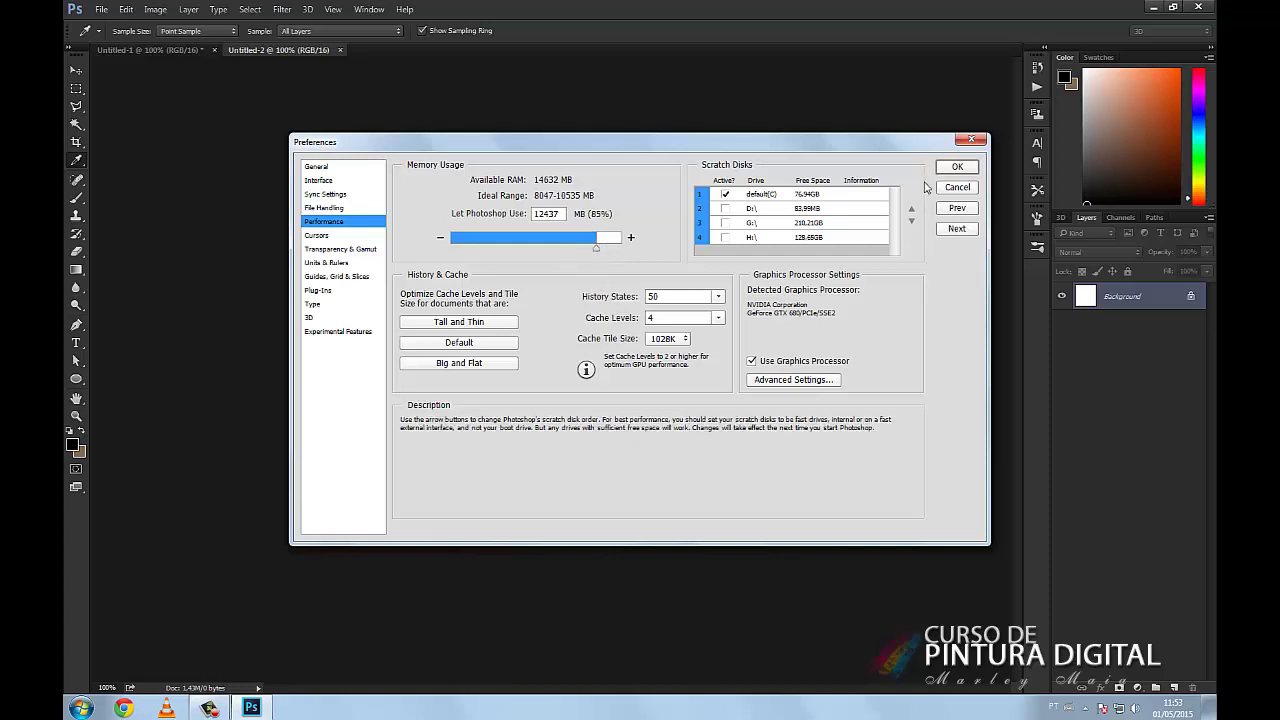
left_click(955, 168)
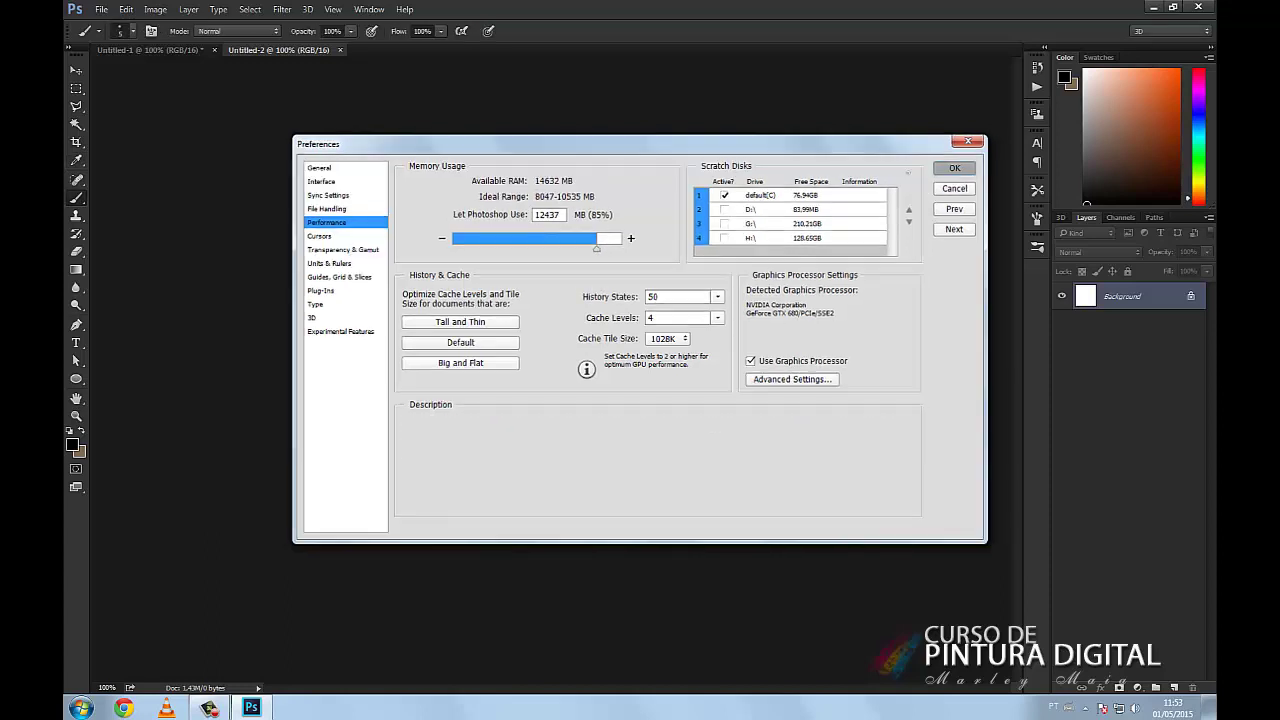
- Draw curved strokes fanning up-right, flat, and downward from one left-side point on Untitled-2
left_click_drag(420, 430, 537, 257)
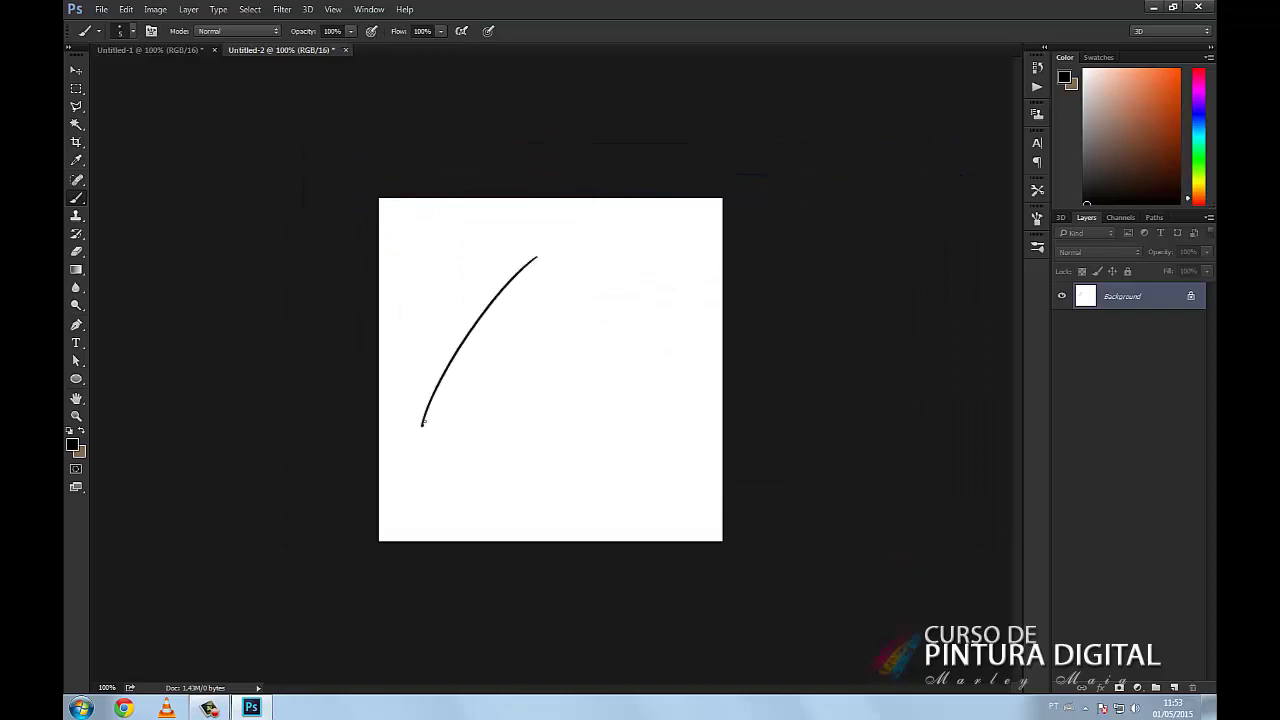
left_click_drag(420, 430, 598, 285)
left_click_drag(416, 433, 611, 370)
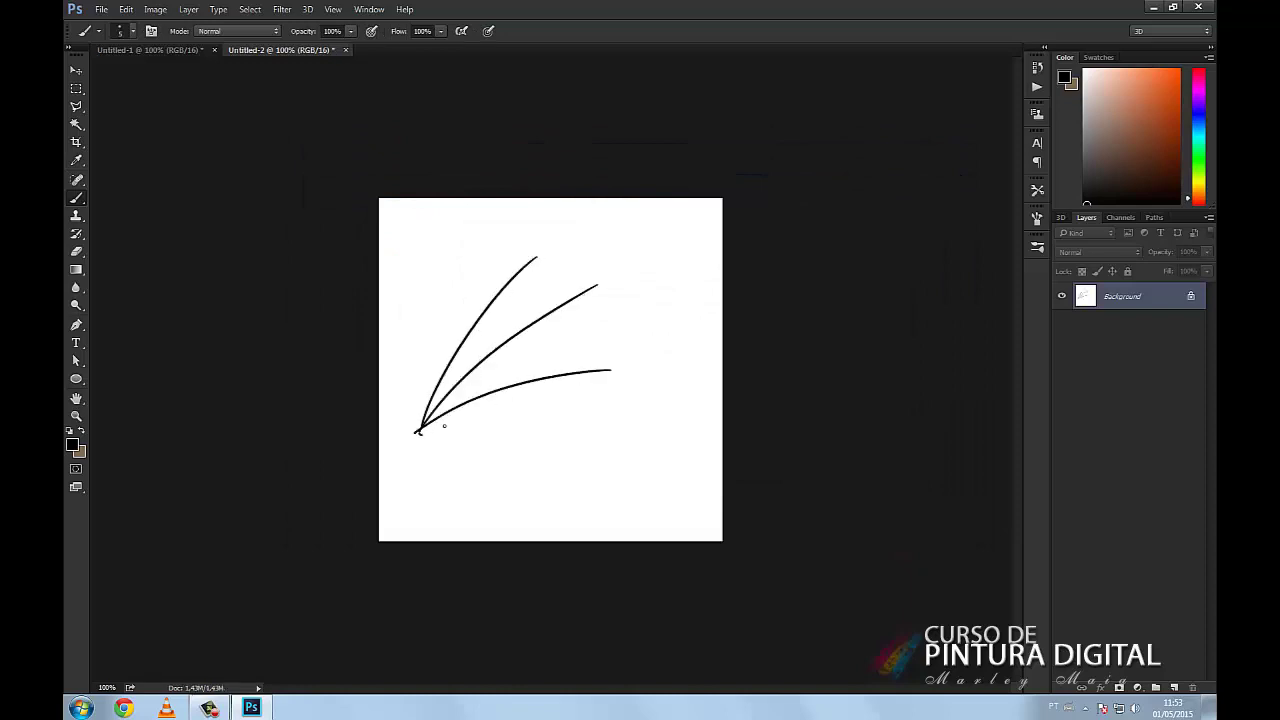
mouse_move(416, 432)
left_mouse_down()
mouse_move(546, 446)
mouse_move(500, 491)
left_mouse_up()
left_click_drag(441, 527, 445, 512)
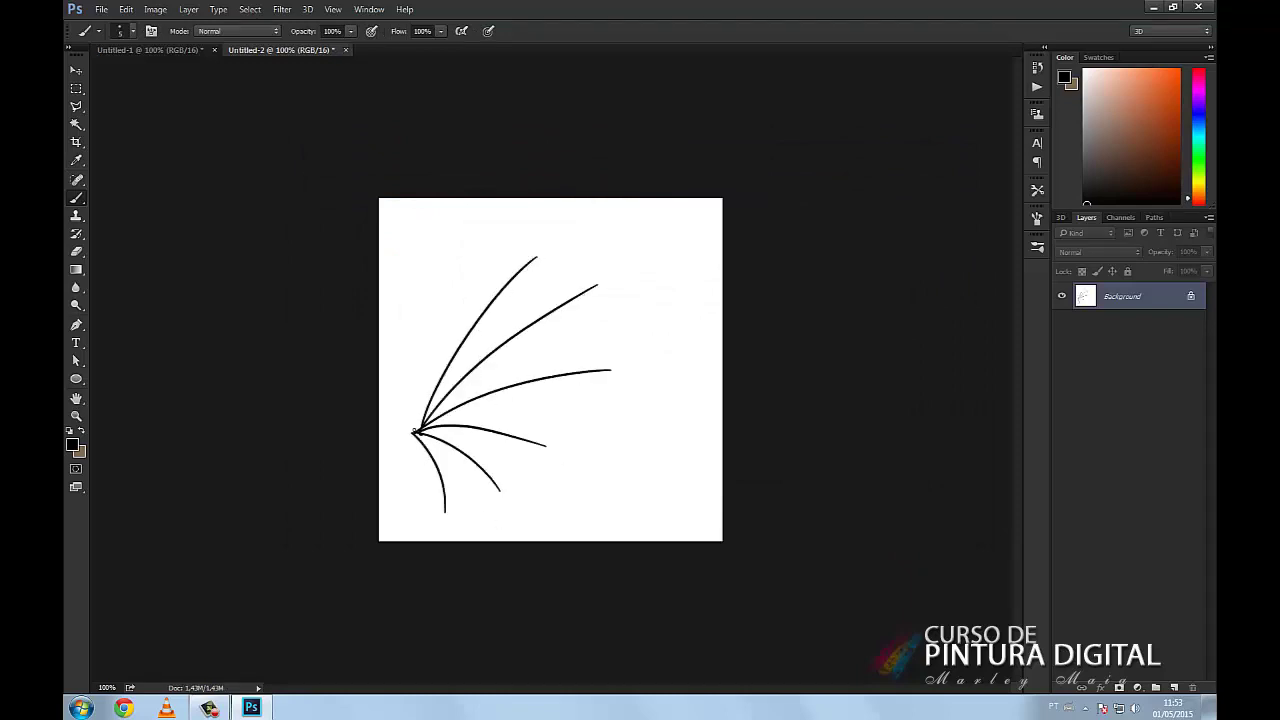
left_click_drag(416, 432, 398, 490)
left_click(101, 9)
- Exit Photoshop, declining to save both Untitled-2 and Untitled-1
left_click(127, 406)
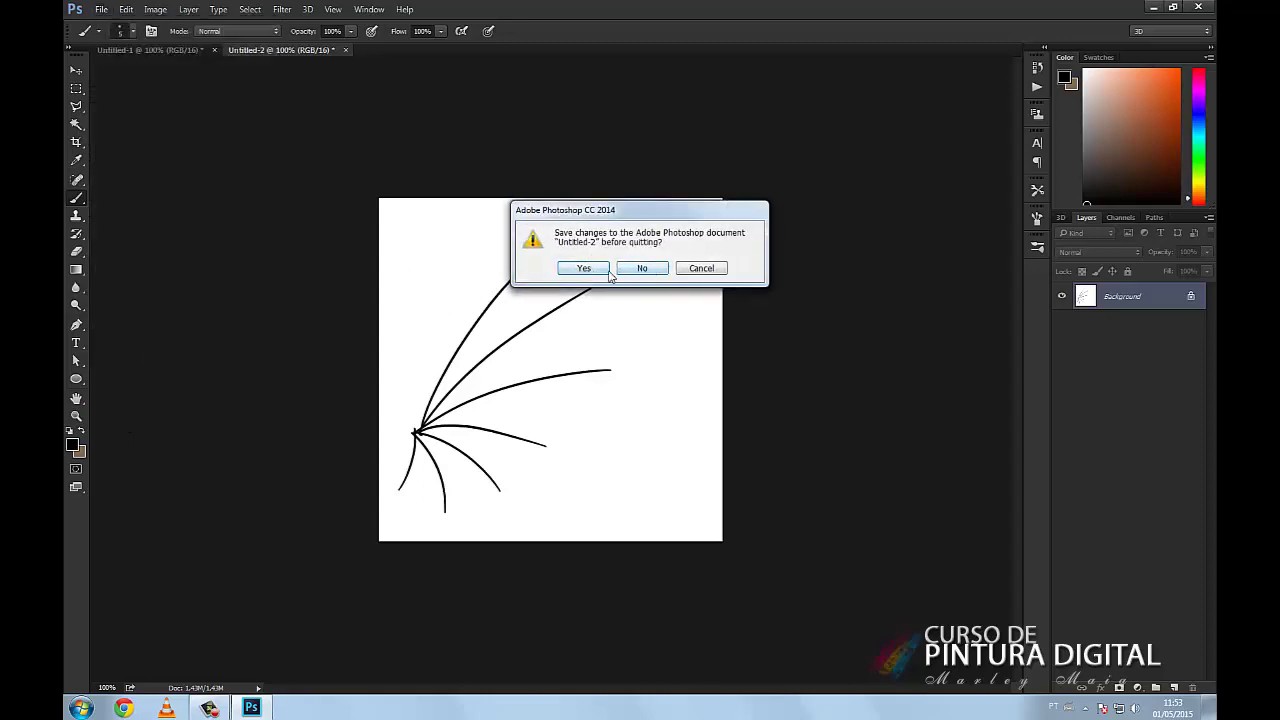
left_click(643, 270)
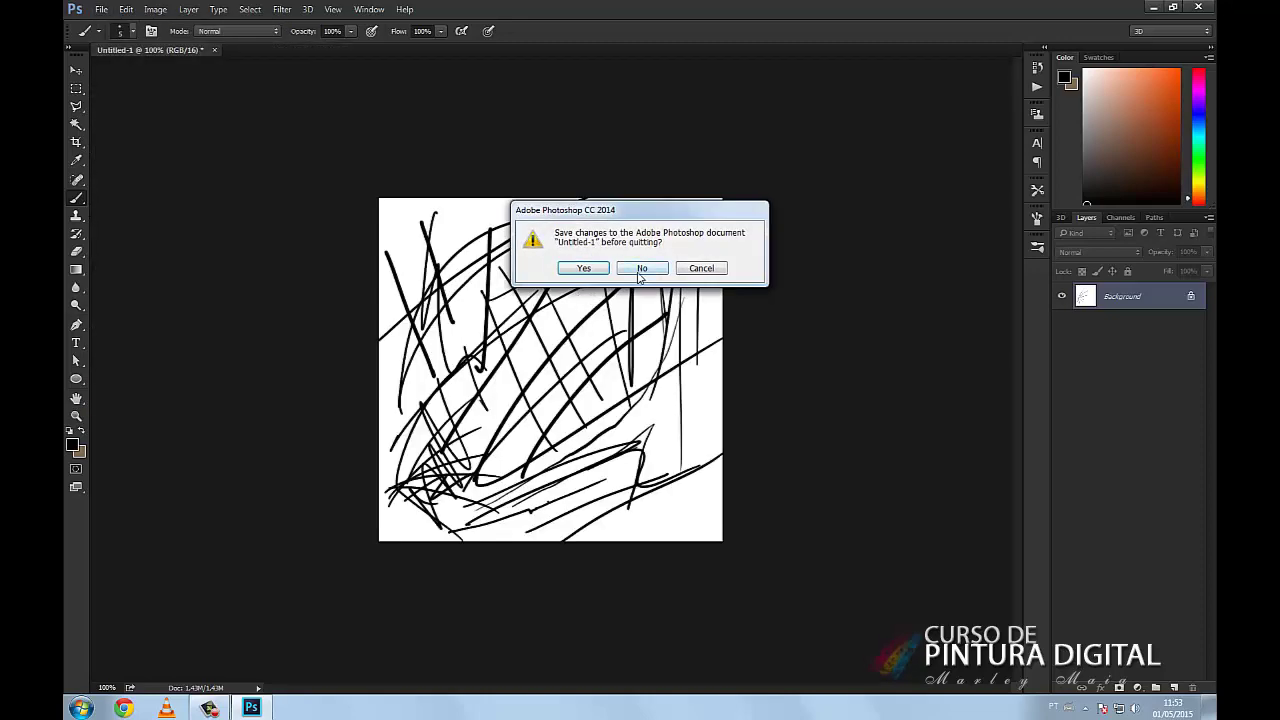
left_click(640, 270)
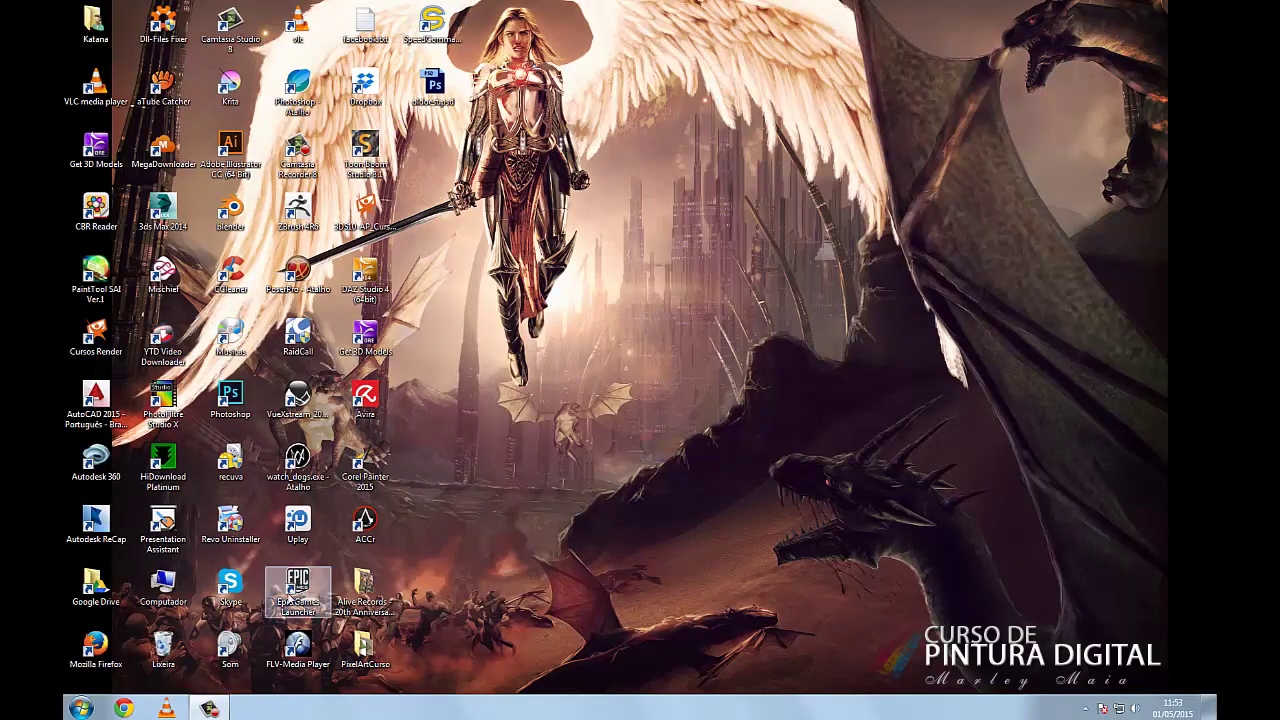
- Restore the Camtasia Recorder control window from the taskbar
left_click(210, 708)
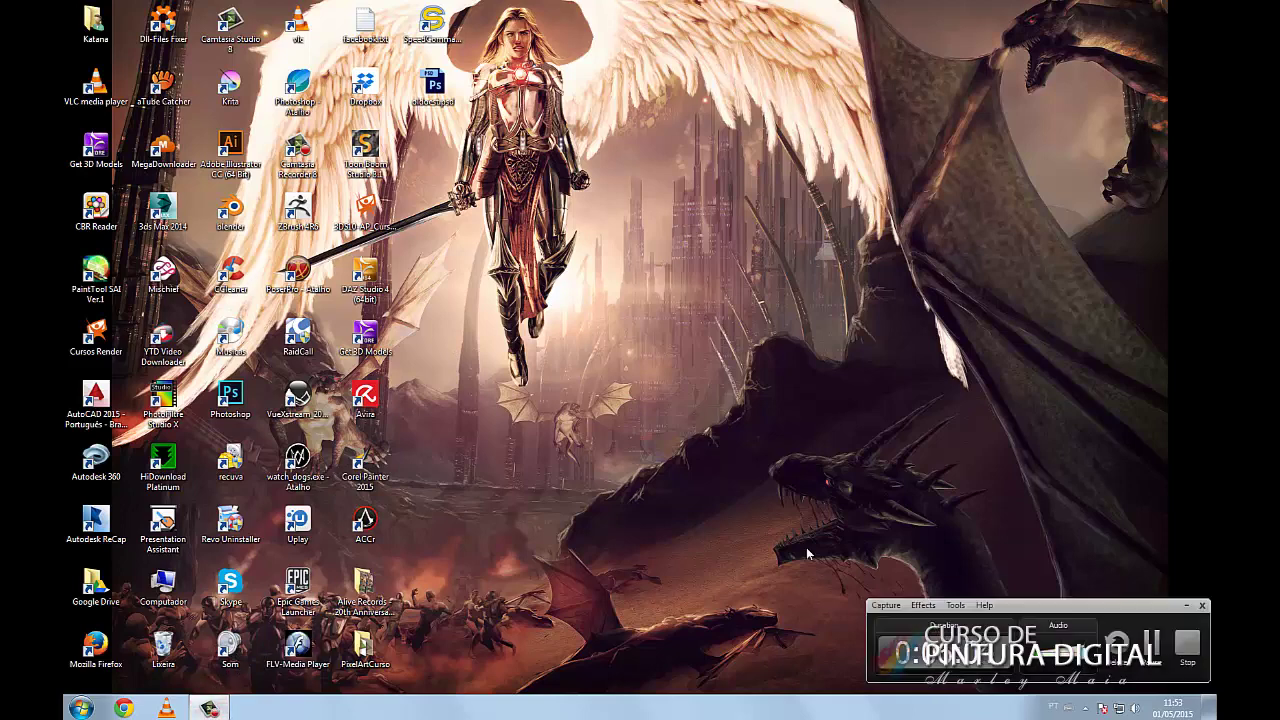